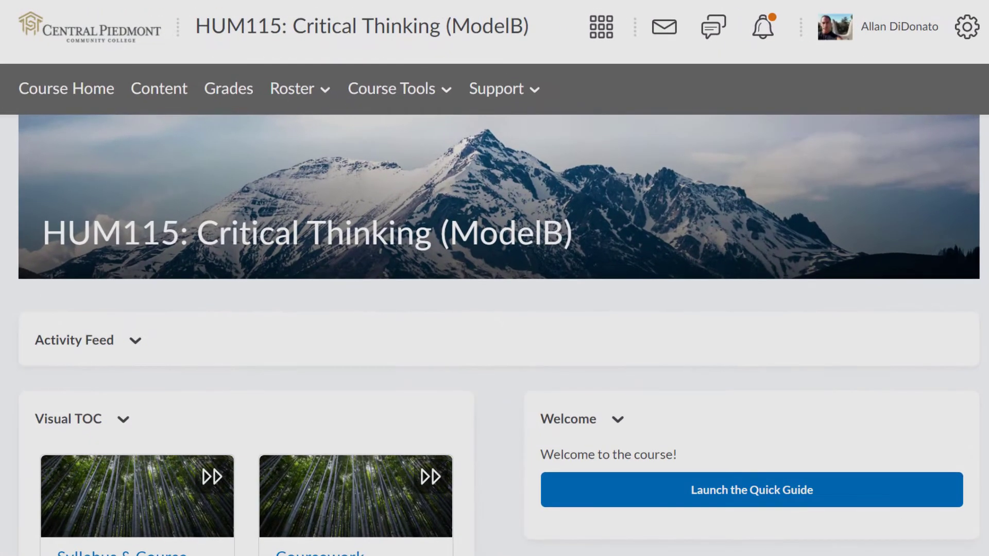
# - Change the banner text to 'HUM115: Critical Thinking (Test Model)' and save it
pyautogui.moveTo(653, 178)
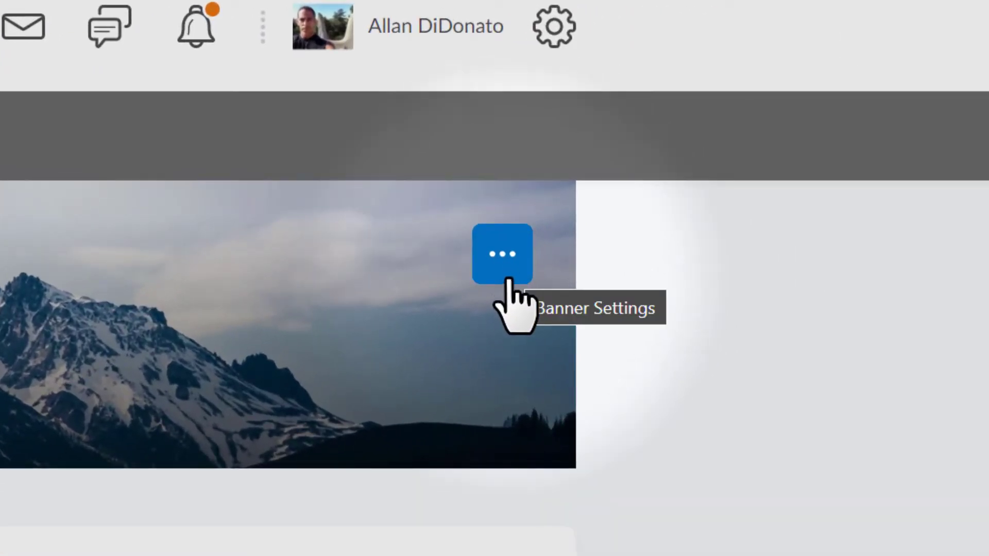
pyautogui.click(506, 265)
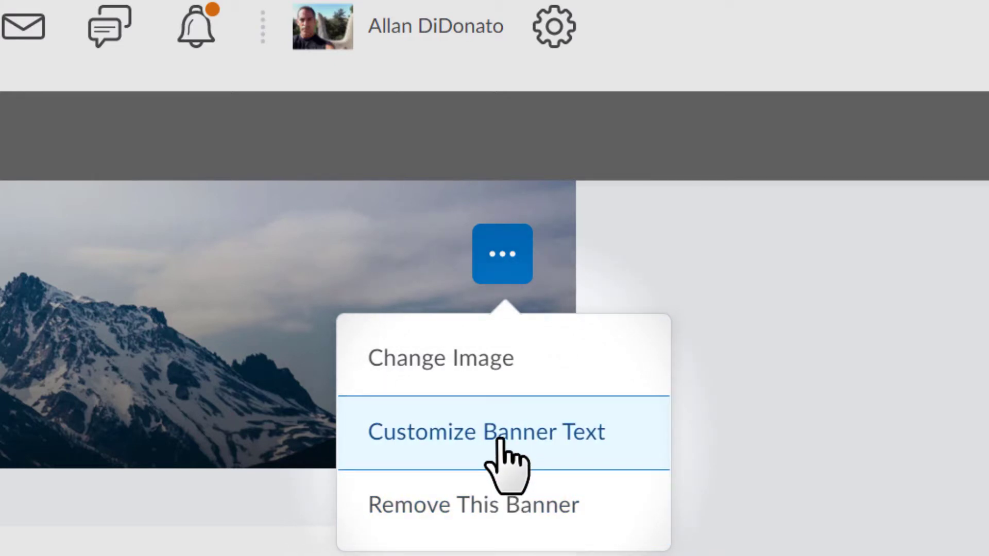
pyautogui.click(499, 440)
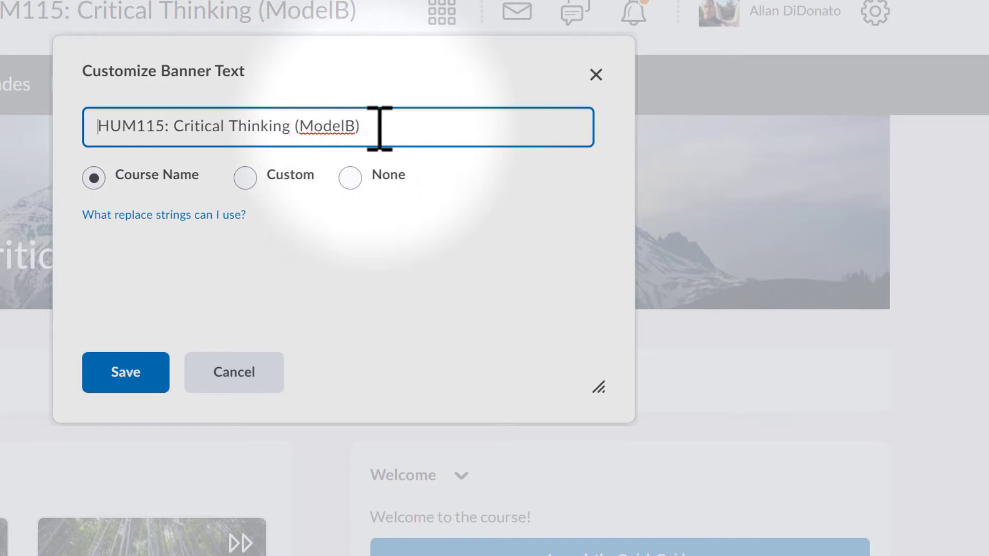
pyautogui.press('BackSpace')
pyautogui.press('BackSpace')
pyautogui.press('BackSpace')
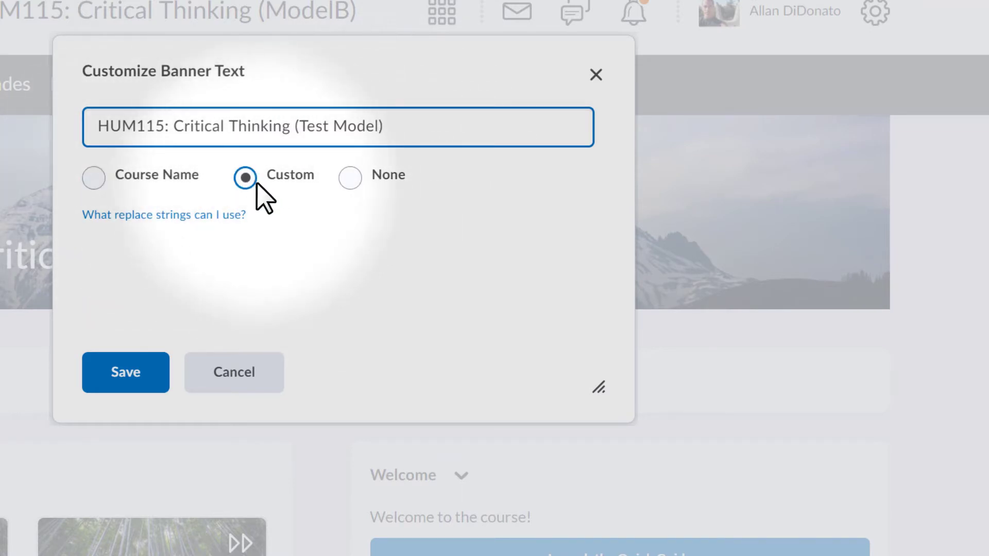
pyautogui.click(122, 370)
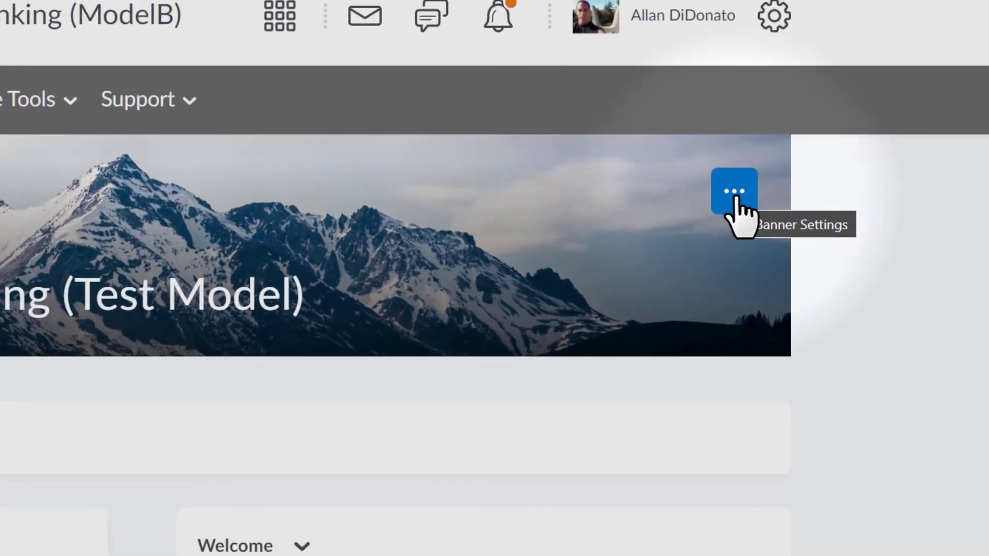
# - Swap the banner image for the stock photo of a pine-lined lake beneath snowy peaks
pyautogui.click(936, 140)
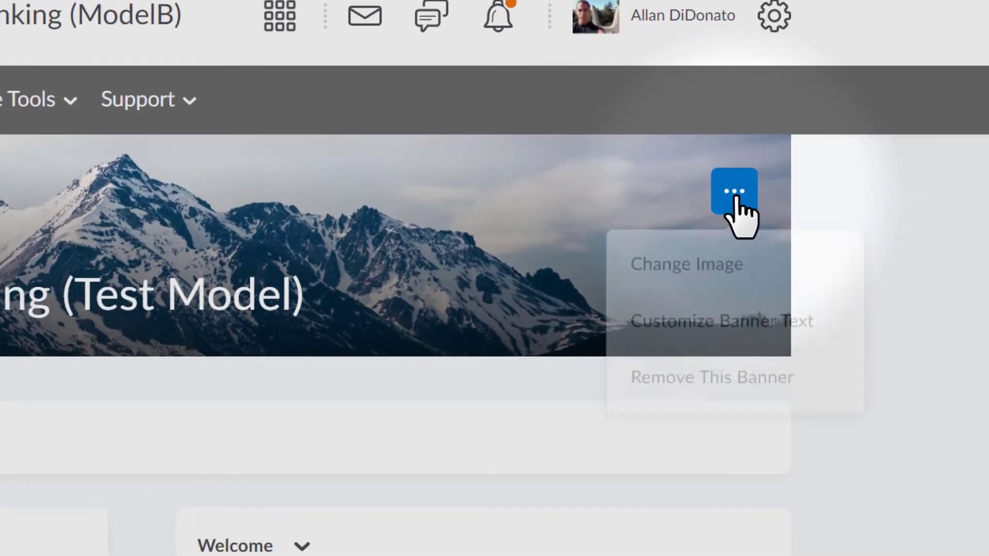
pyautogui.click(730, 278)
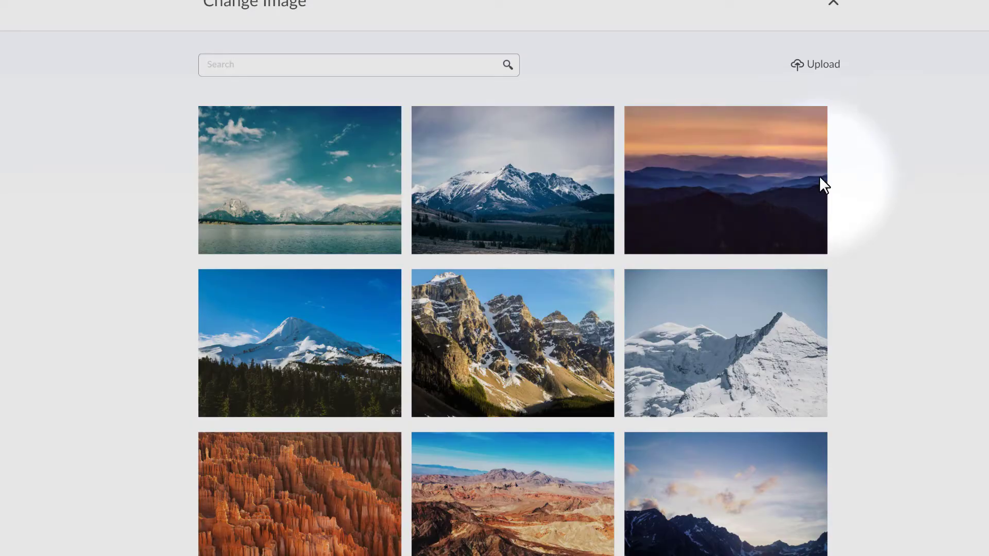
pyautogui.scroll(-5, 757, 187)
pyautogui.scroll(-15, 757, 179)
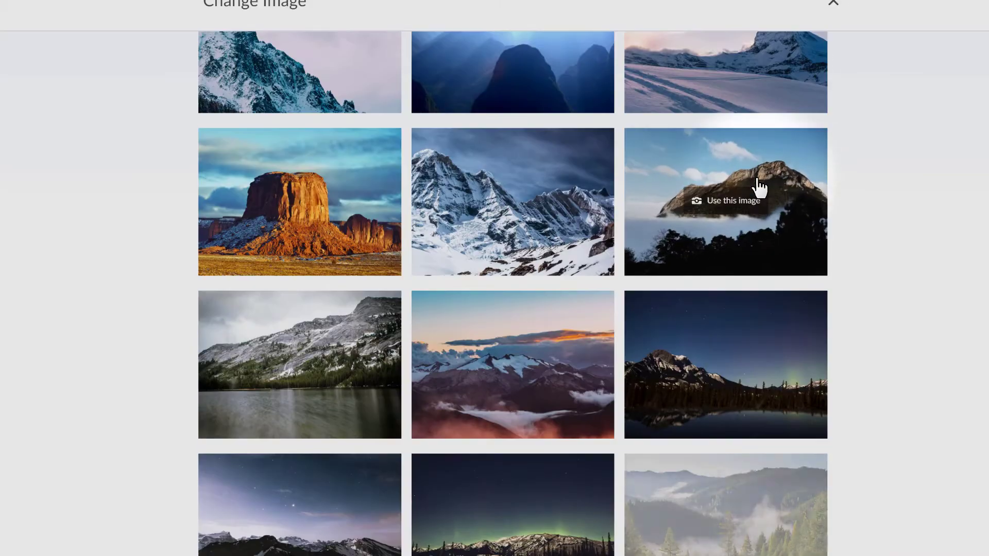
pyautogui.scroll(-10, 756, 181)
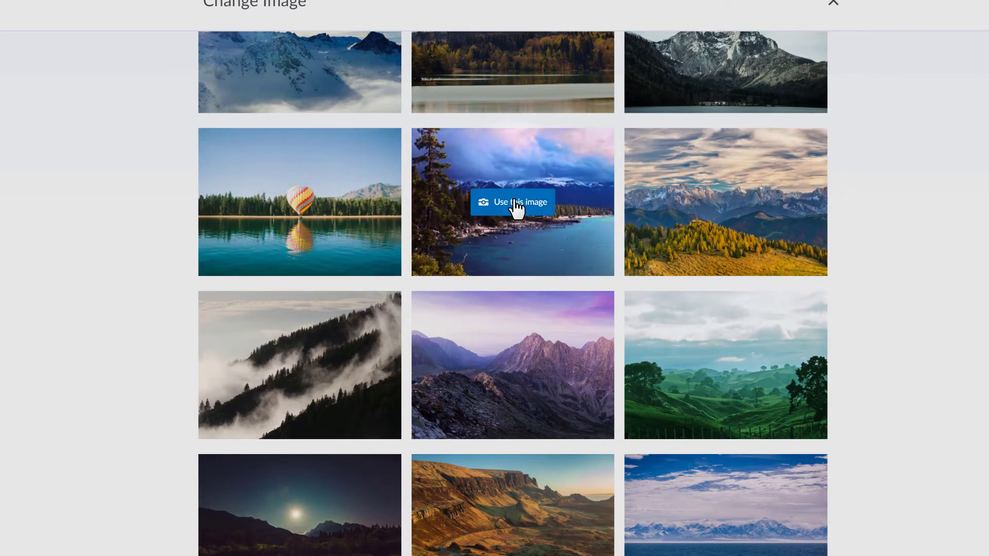
pyautogui.click(511, 203)
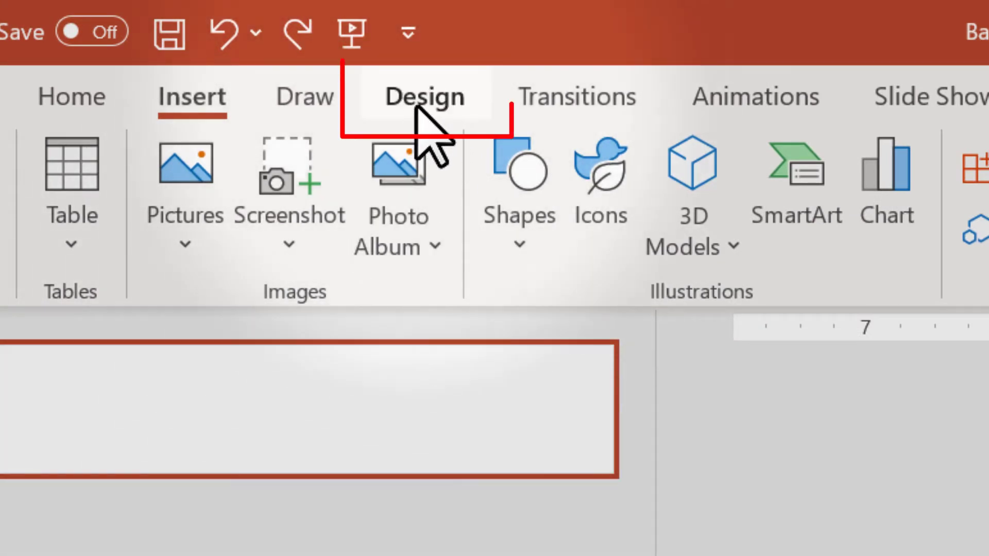
# - Open PowerPoint's Custom Slide Size dialog to make the slide 15 in wide by 3 in tall
pyautogui.click(422, 109)
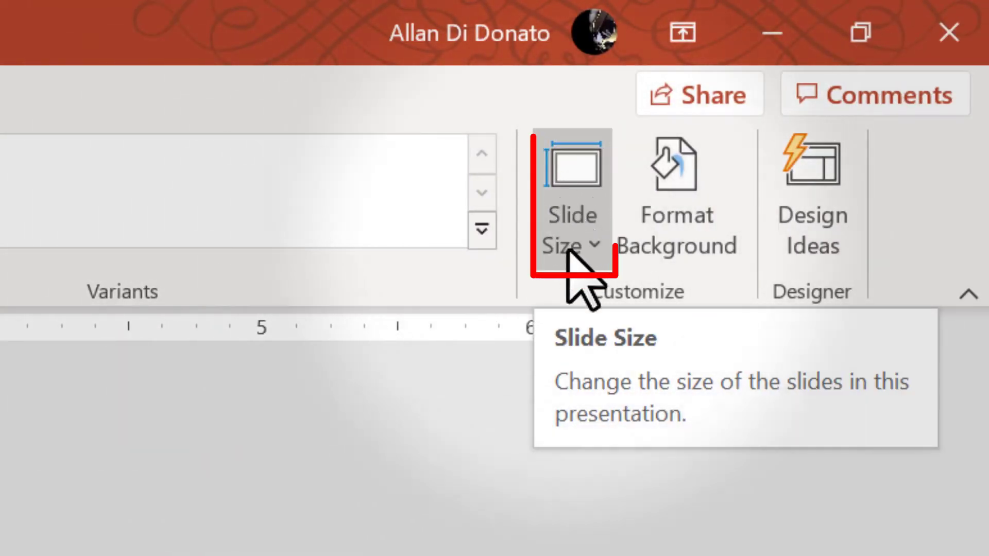
pyautogui.click(582, 242)
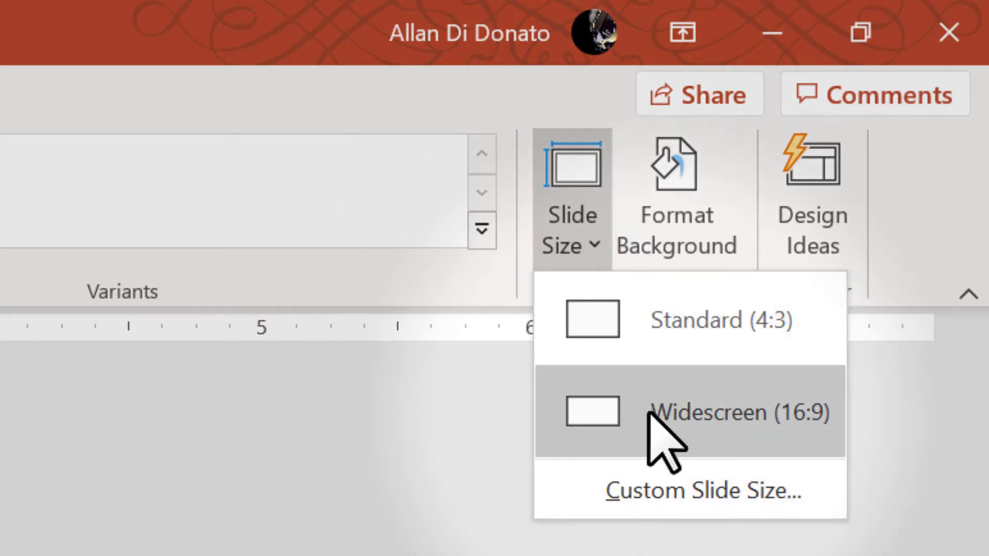
pyautogui.click(675, 490)
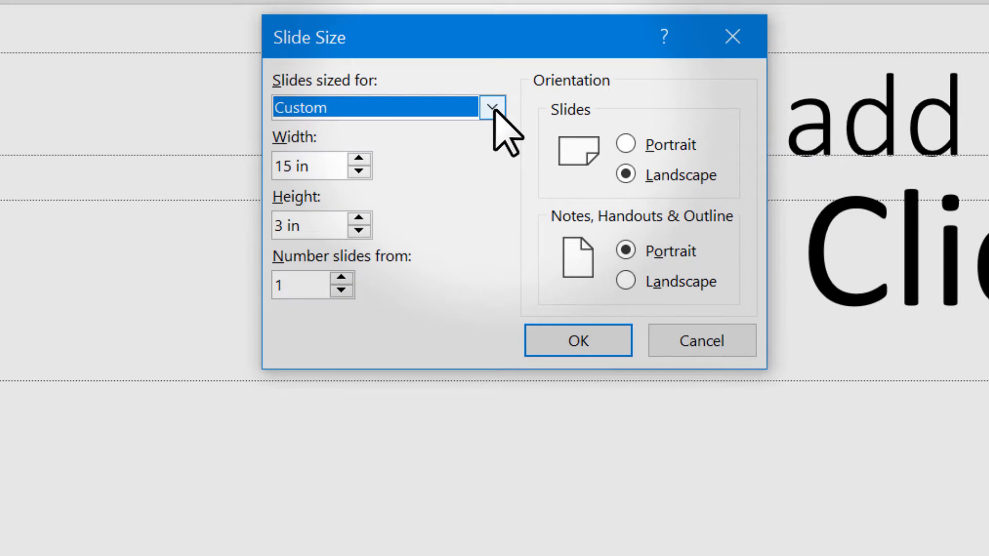
pyautogui.click(493, 109)
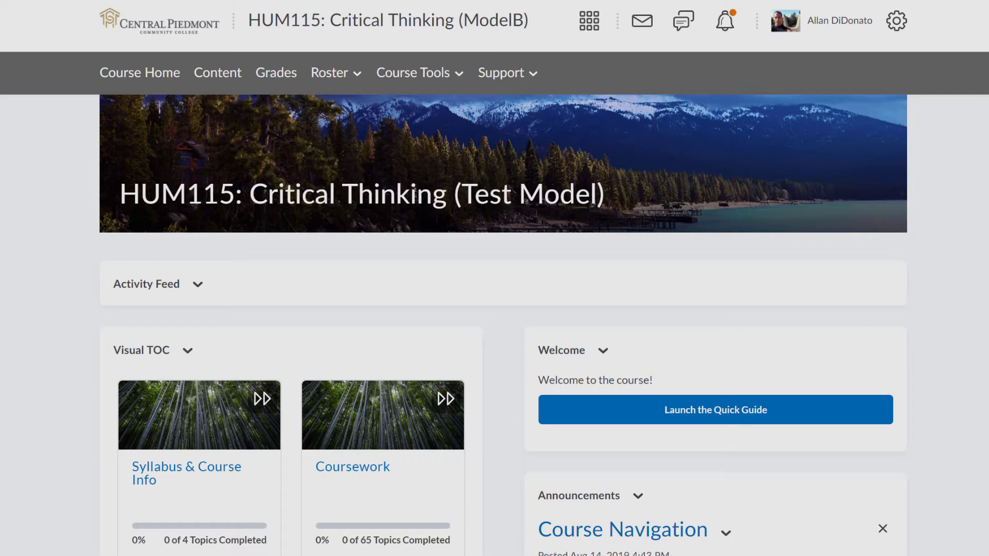
# - Upload the 'Banner - HUM 211 – Humanities I' file from the computer as the course banner
pyautogui.moveTo(876, 136)
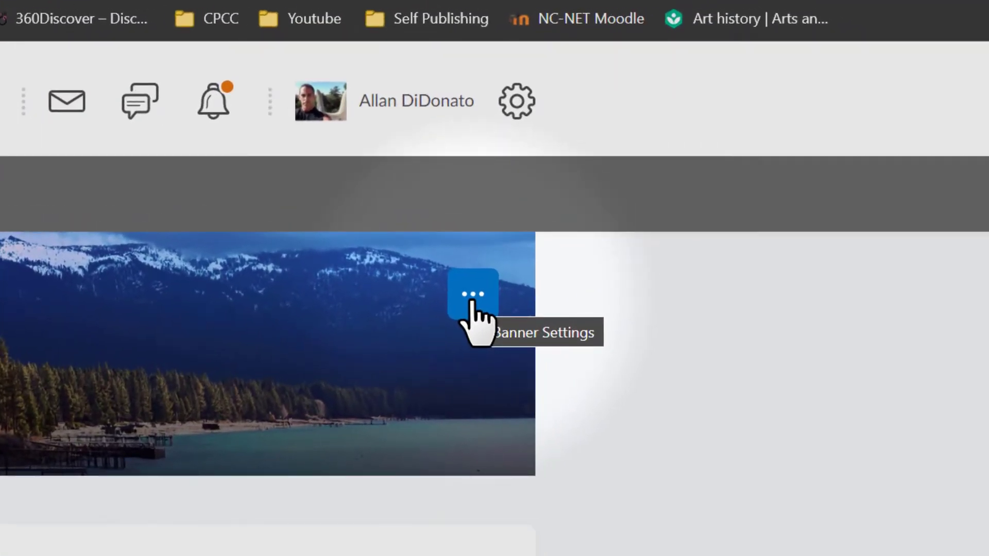
pyautogui.click(870, 131)
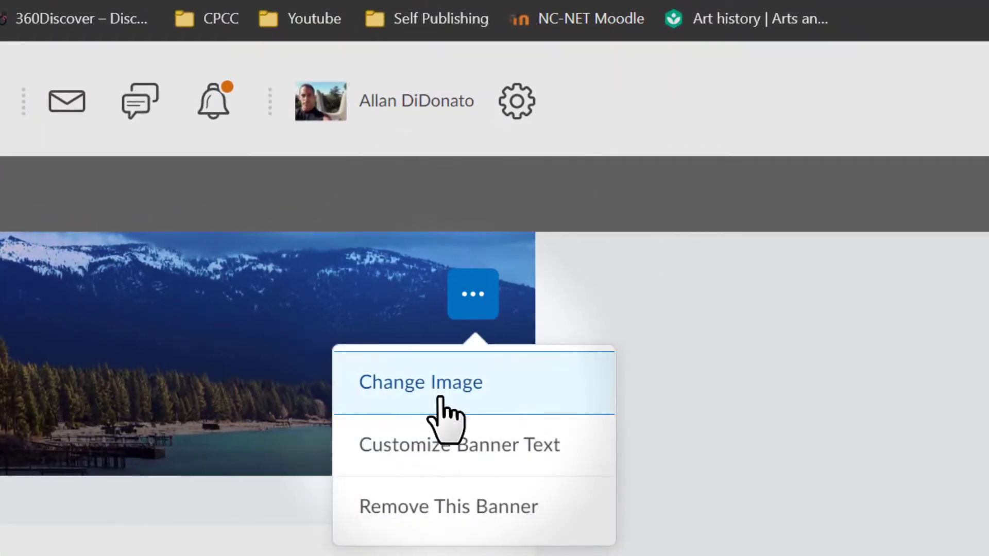
pyautogui.click(441, 399)
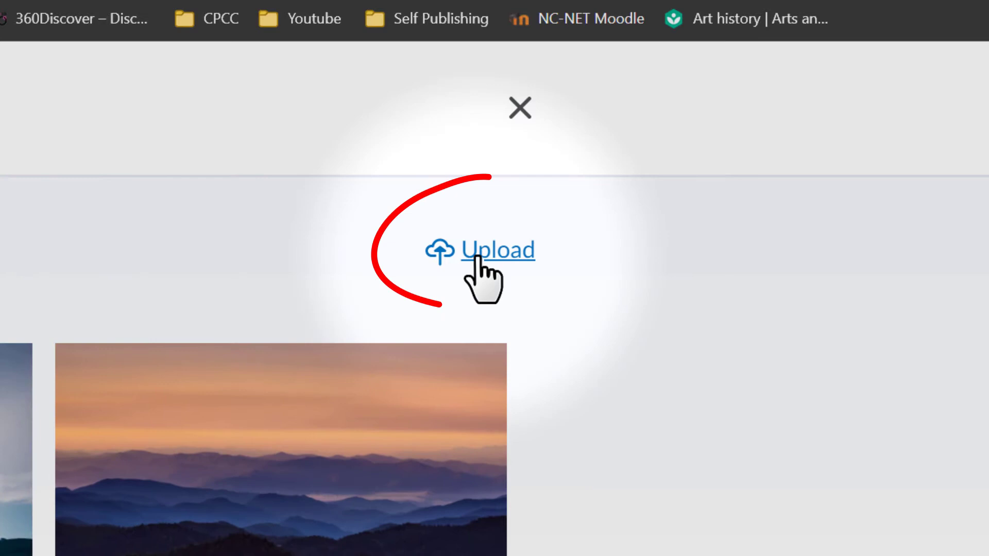
pyautogui.click(477, 257)
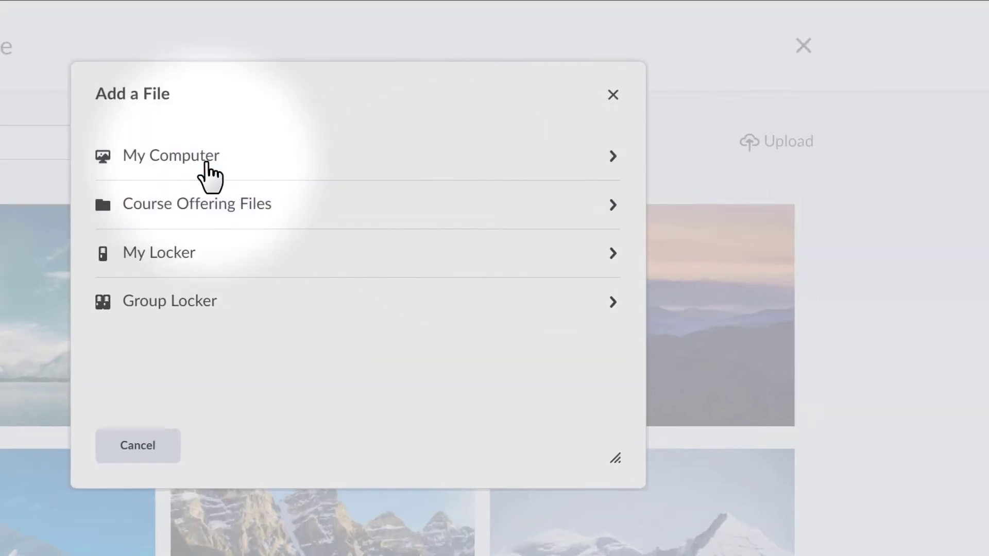
pyautogui.click(125, 175)
pyautogui.click(183, 181)
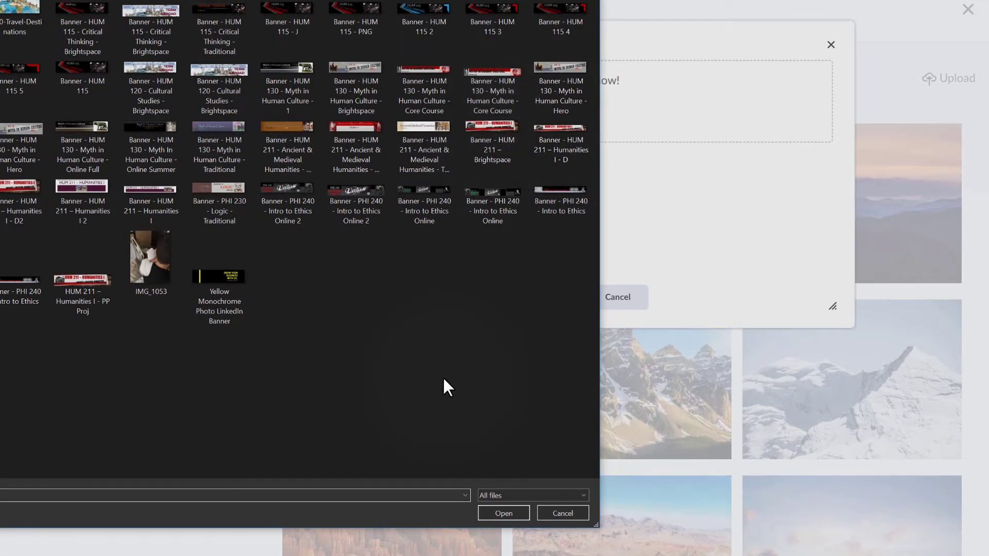
pyautogui.click(149, 193)
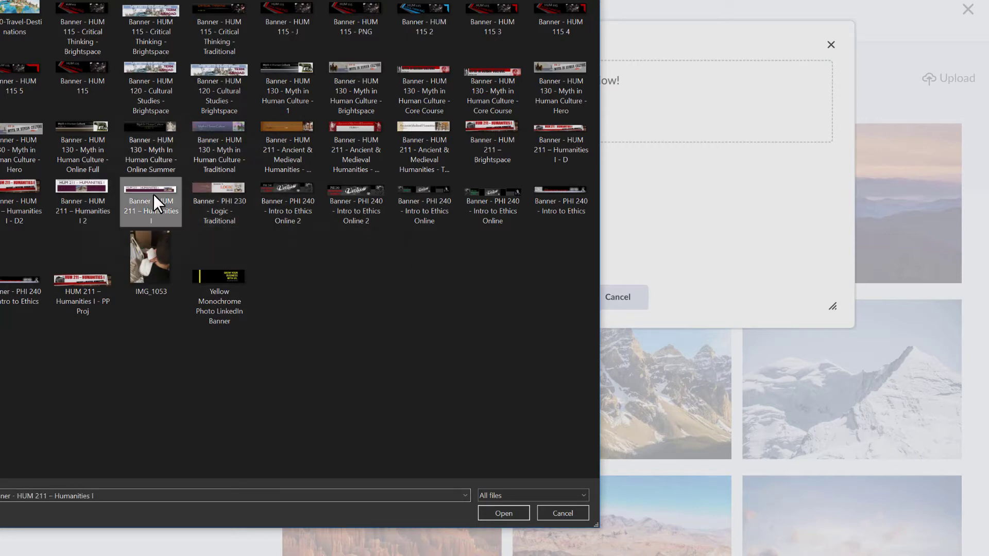
pyautogui.press('Return')
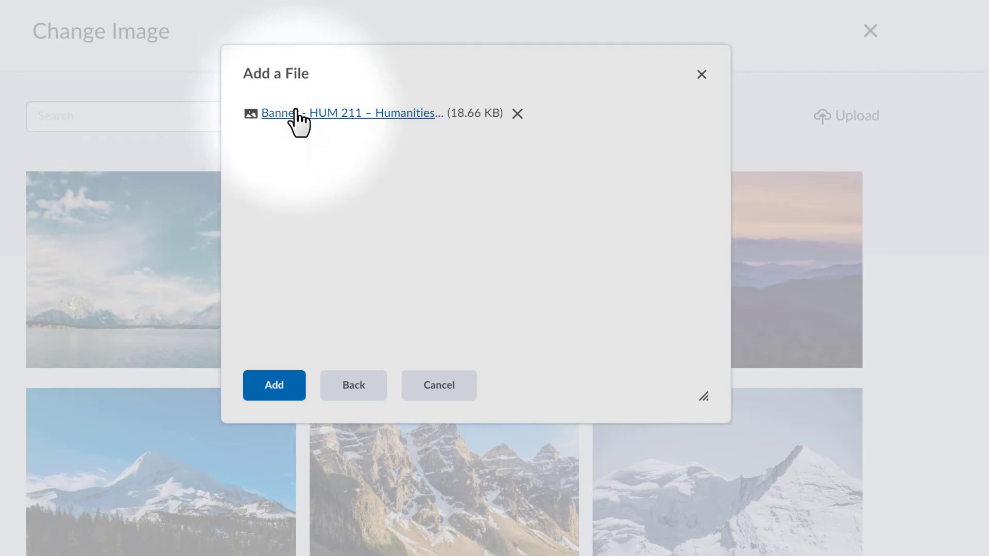
pyautogui.click(281, 392)
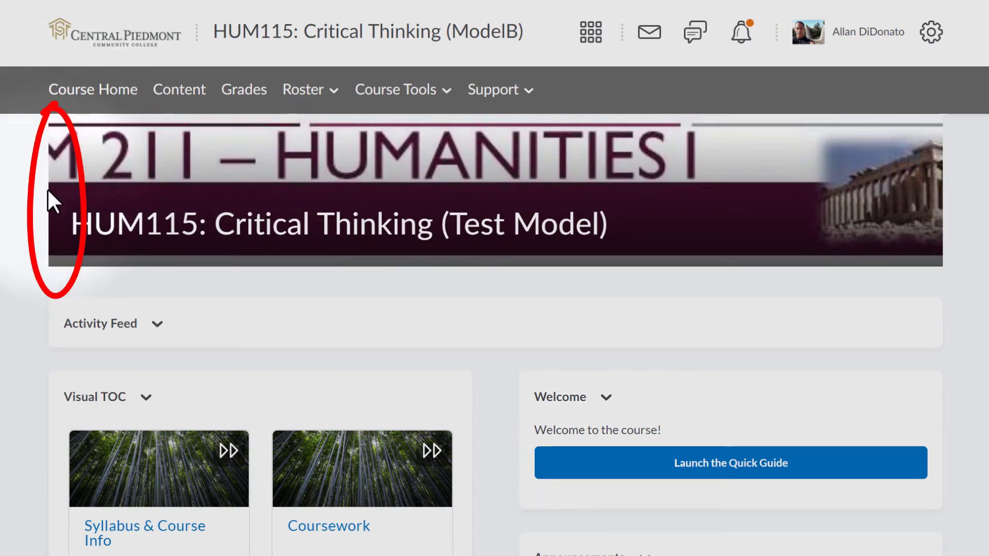
pyautogui.moveTo(886, 247)
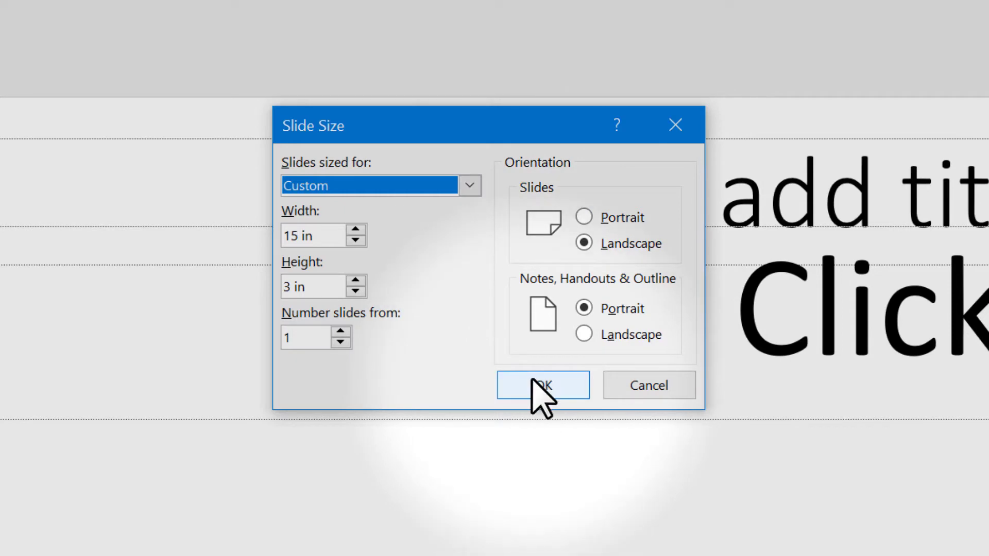
# - Apply the custom 15 in by 3 in slide size
pyautogui.click(540, 386)
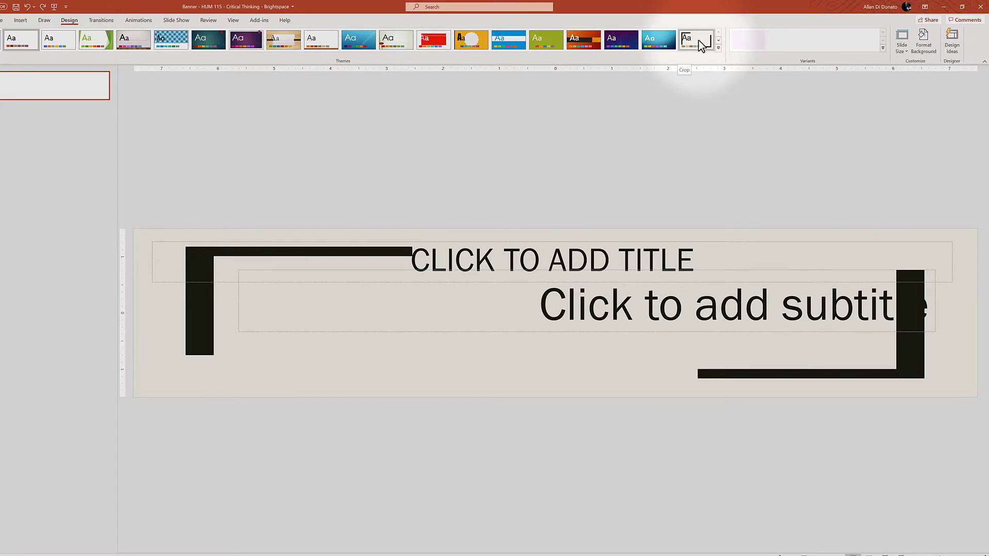
# - Apply the black design theme to the banner slide
pyautogui.click(717, 48)
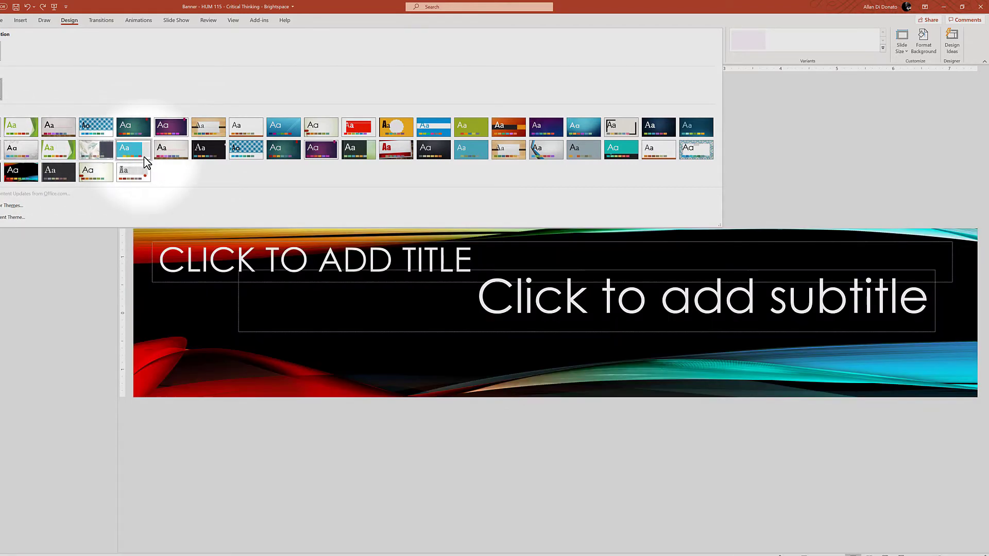
pyautogui.click(211, 152)
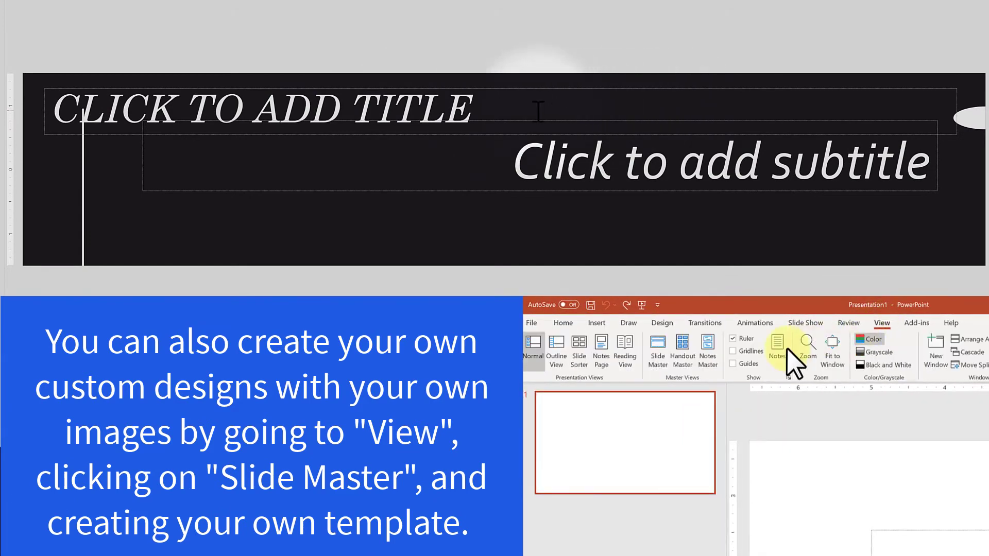
# - Reposition the title and subtitle placeholders and enter the title 'HUM 115 - CRITICAL THINKING'
pyautogui.click(45, 113)
pyautogui.moveTo(45, 113); pyautogui.dragTo(246, 126)
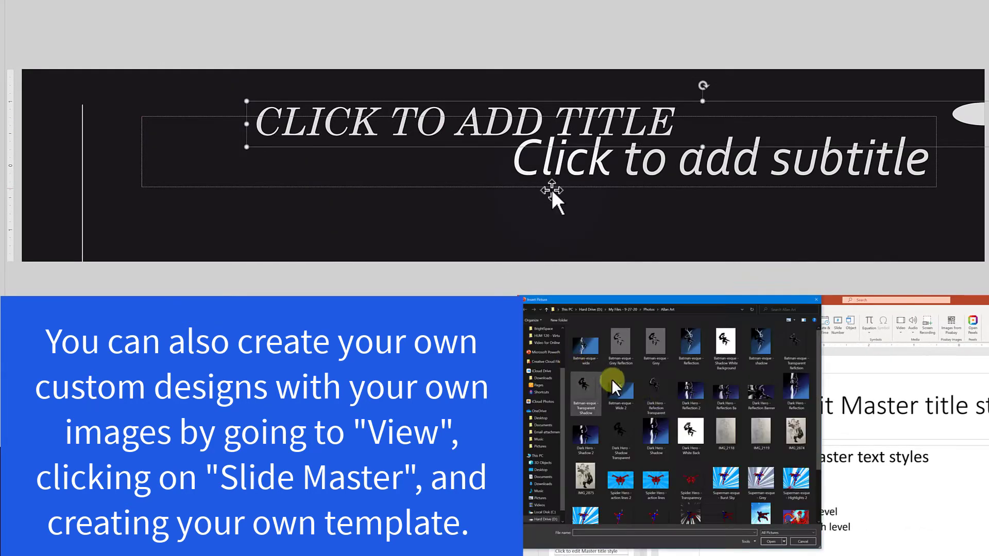
pyautogui.moveTo(552, 192); pyautogui.dragTo(556, 220)
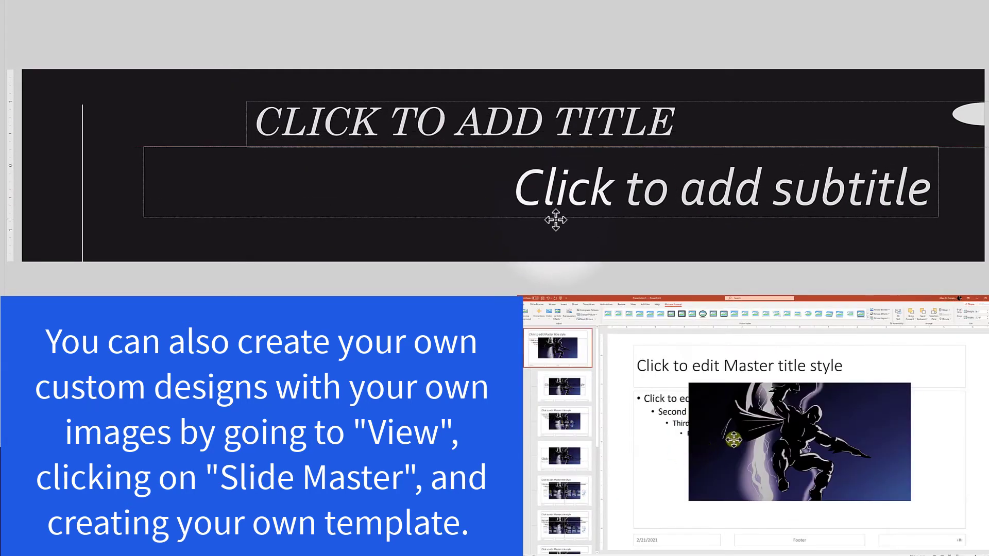
pyautogui.click(261, 118)
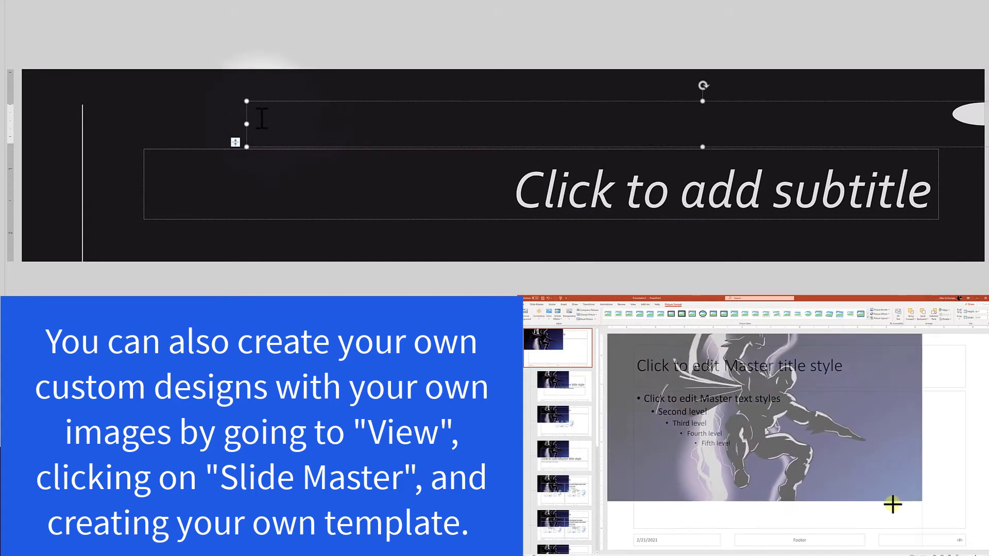
pyautogui.write('HUM 11')
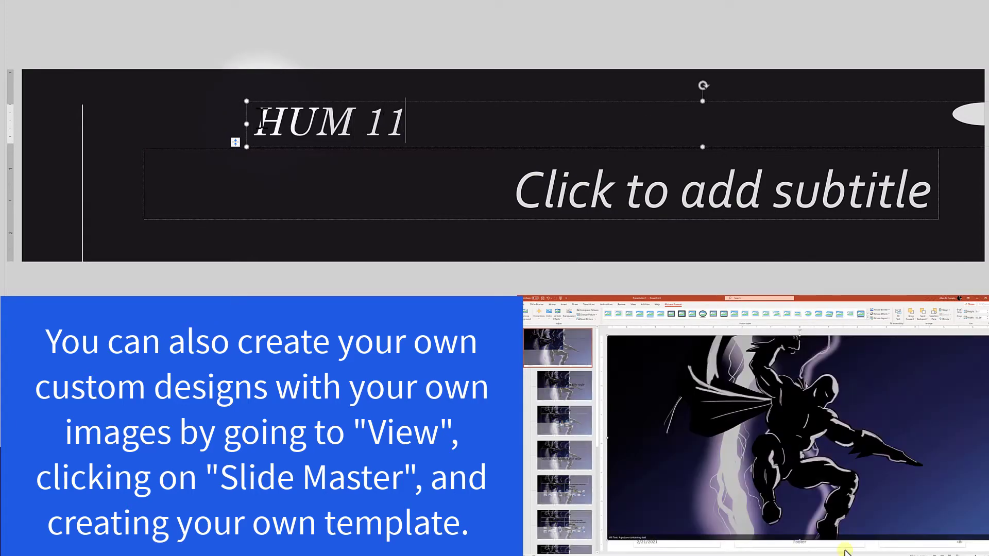
pyautogui.write('5 -')
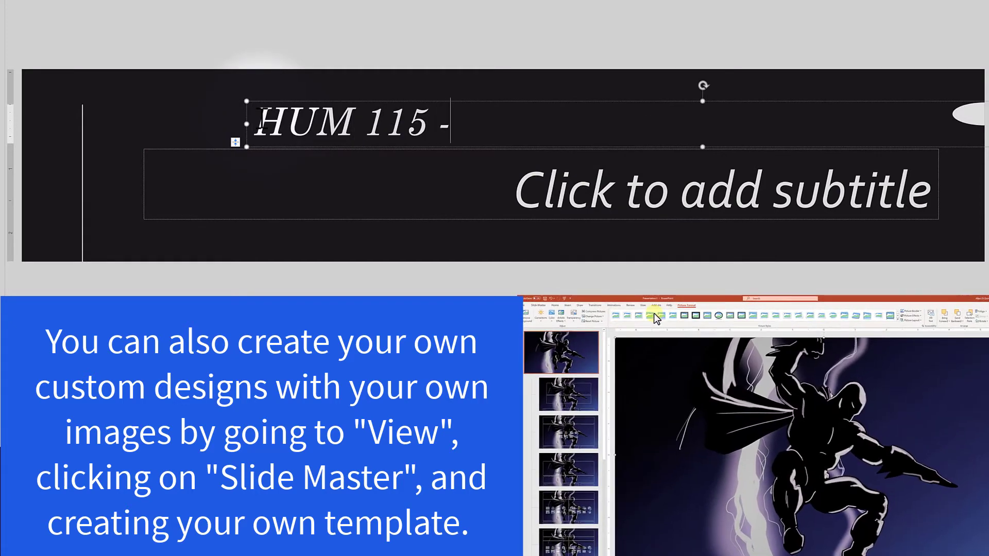
pyautogui.write(' CRITICAL ')
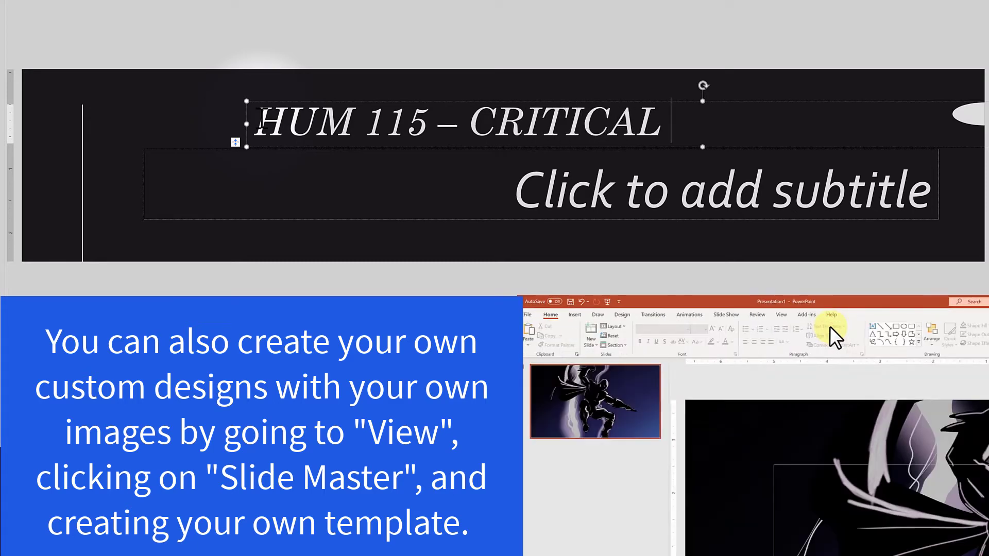
pyautogui.write('THINKING')
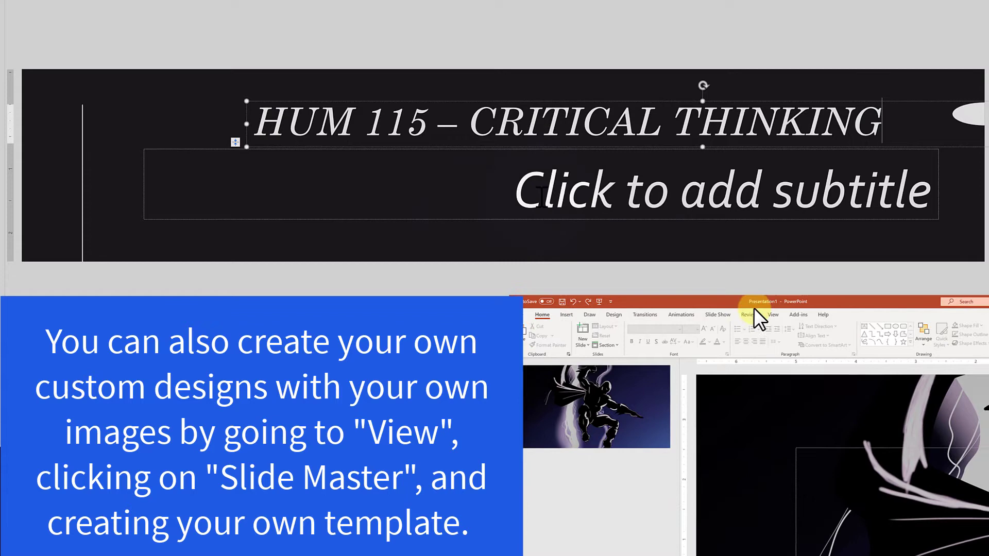
# - Add the subtitle 'Welcome to the Course' beneath the title
pyautogui.click(767, 190)
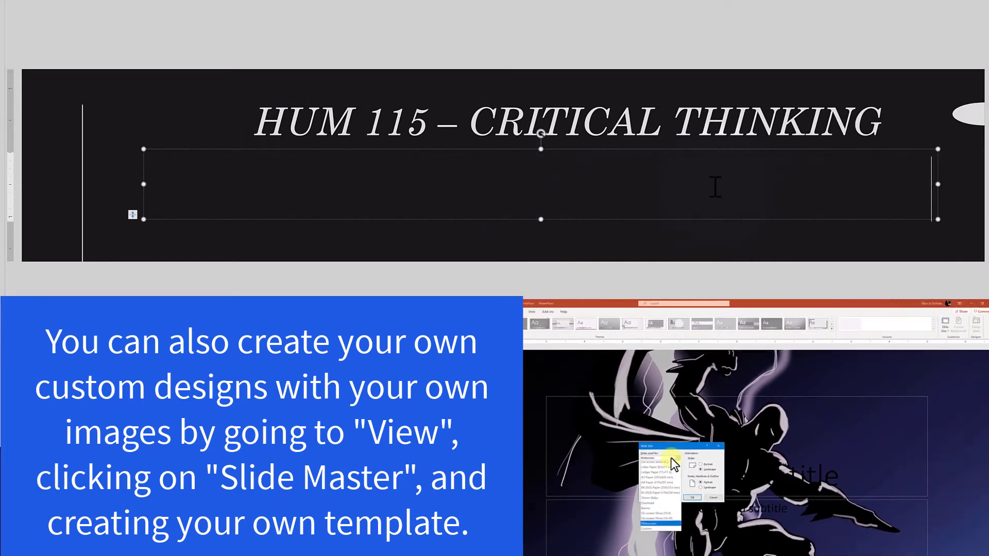
pyautogui.write('Weklcom')
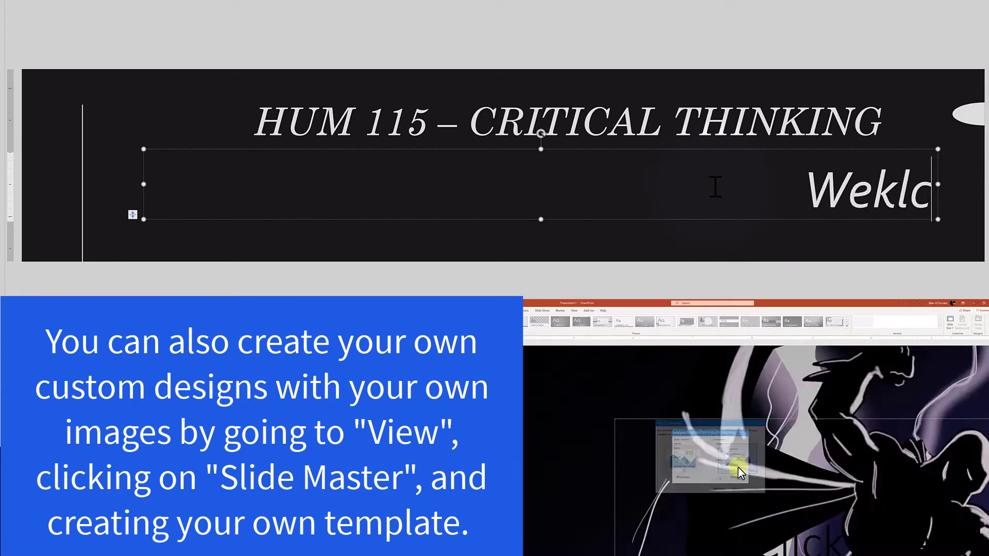
pyautogui.press('BackSpace')
pyautogui.press('BackSpace')
pyautogui.press('BackSpace')
pyautogui.press('BackSpace')
pyautogui.press('BackSpace')
pyautogui.write('l')
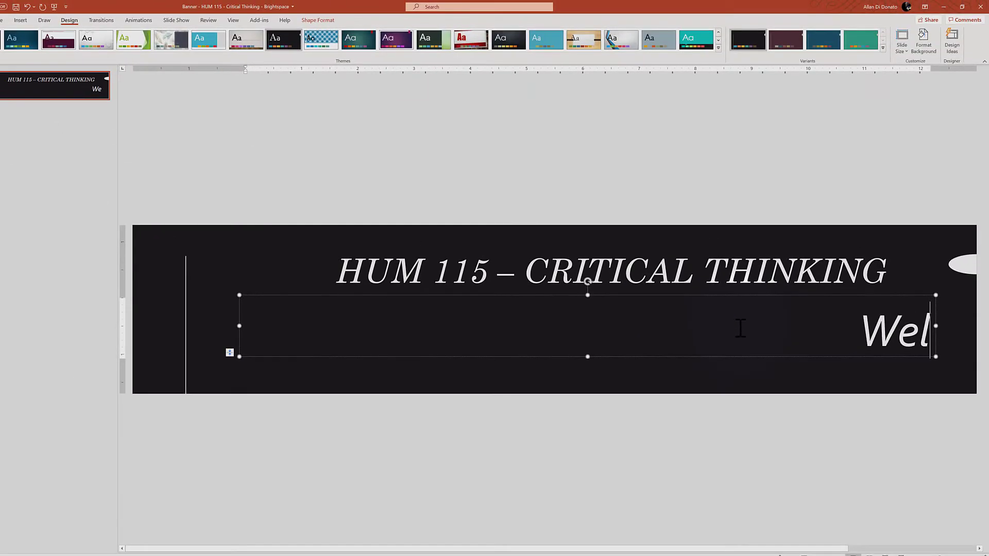
pyautogui.write('come to the')
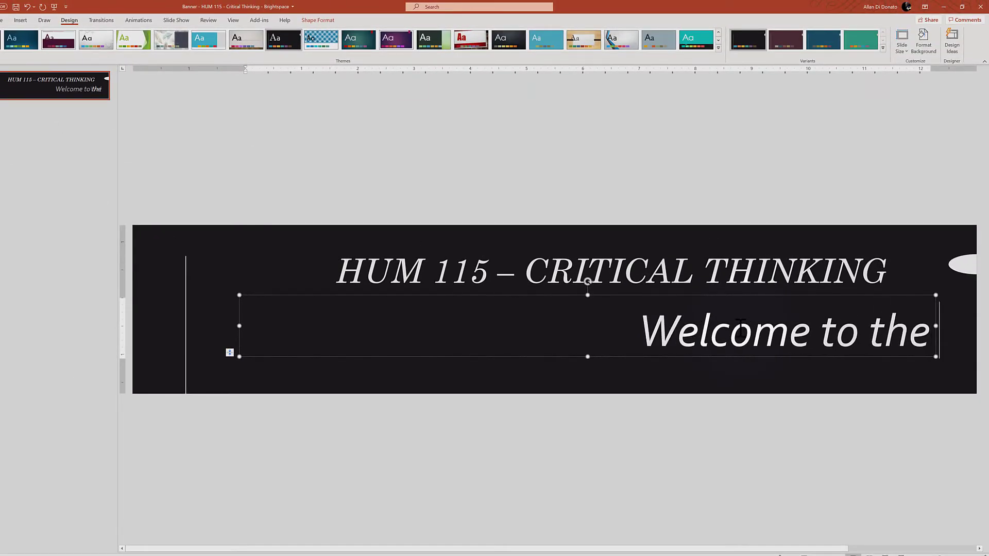
pyautogui.write(' Course')
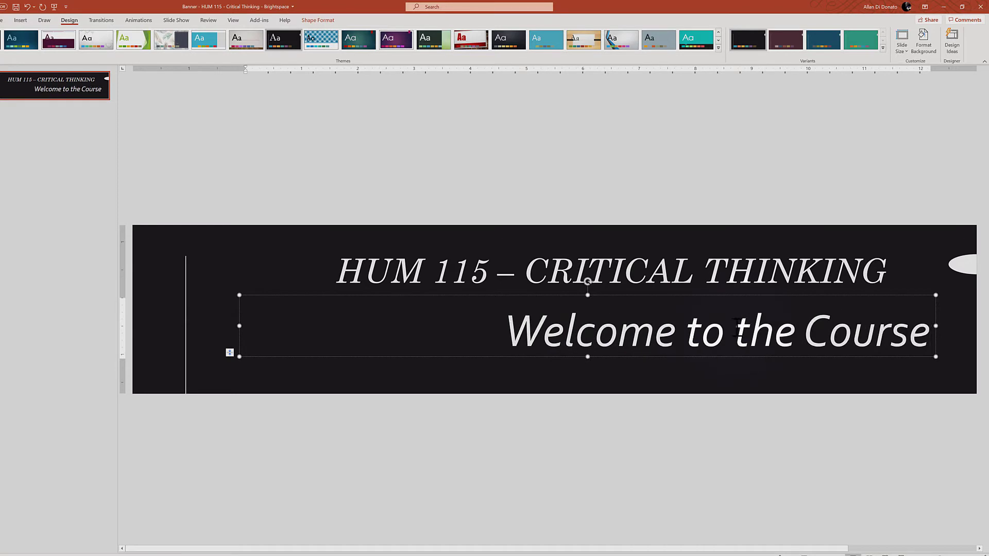
pyautogui.click(278, 391)
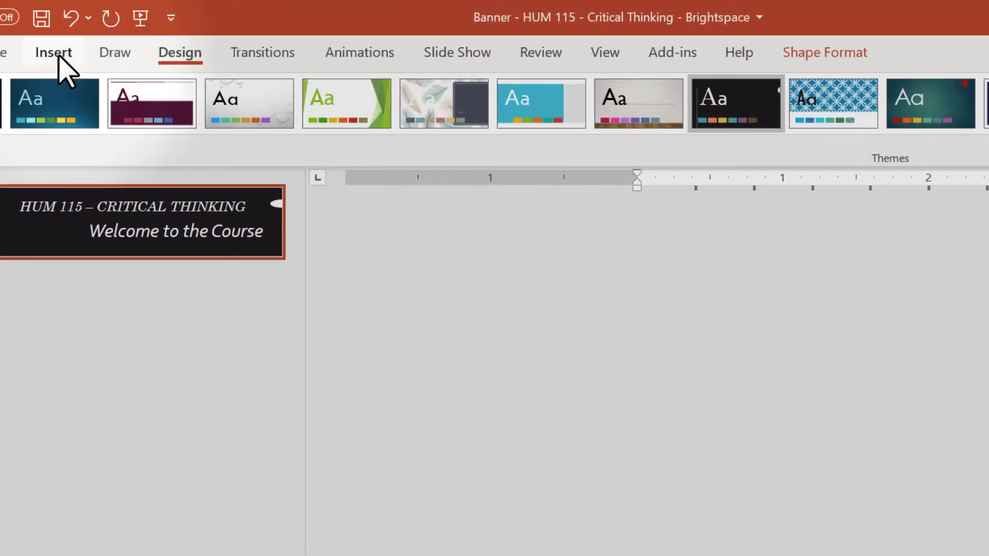
# - Insert the Batman-Symbol-Posters picture from the computer onto the slide
pyautogui.click(50, 65)
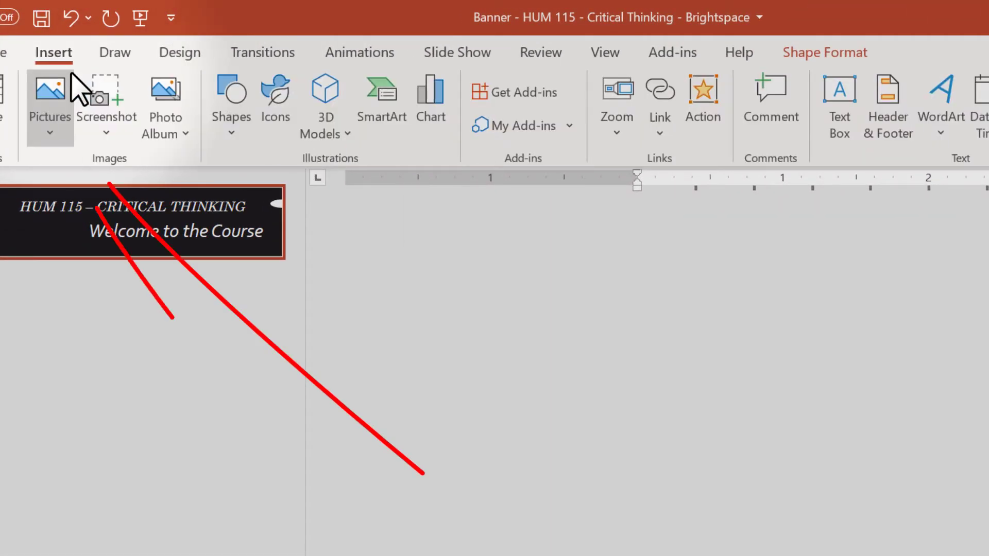
pyautogui.click(46, 135)
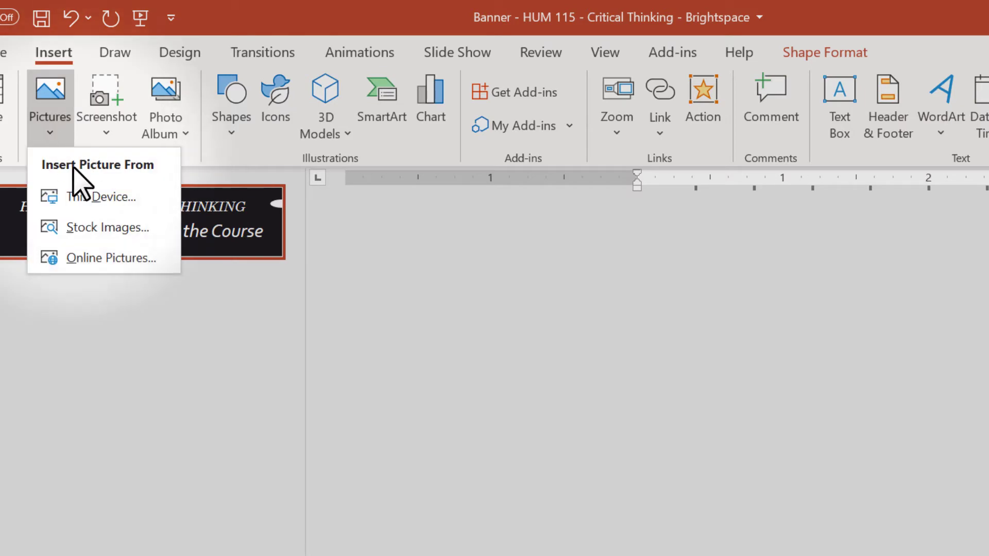
pyautogui.click(90, 197)
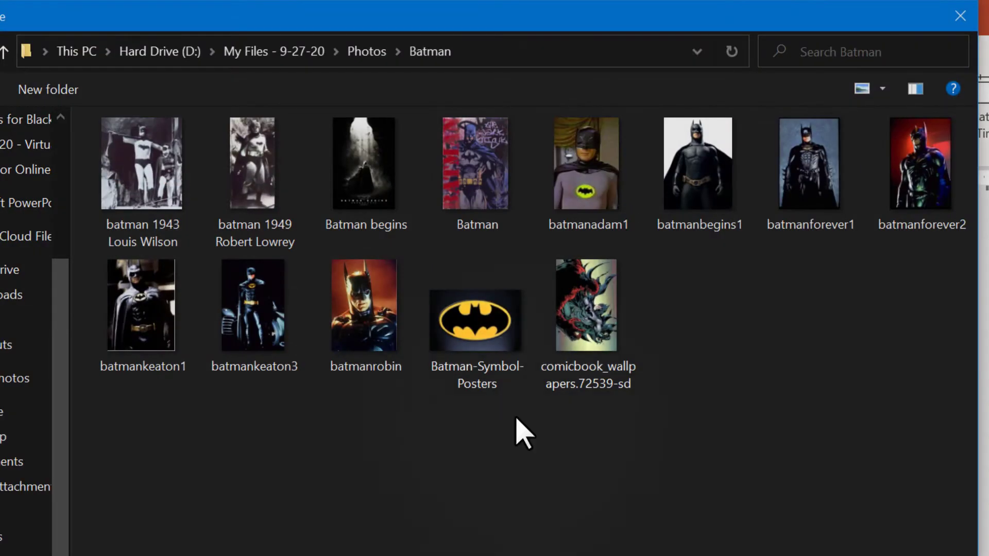
pyautogui.click(497, 337)
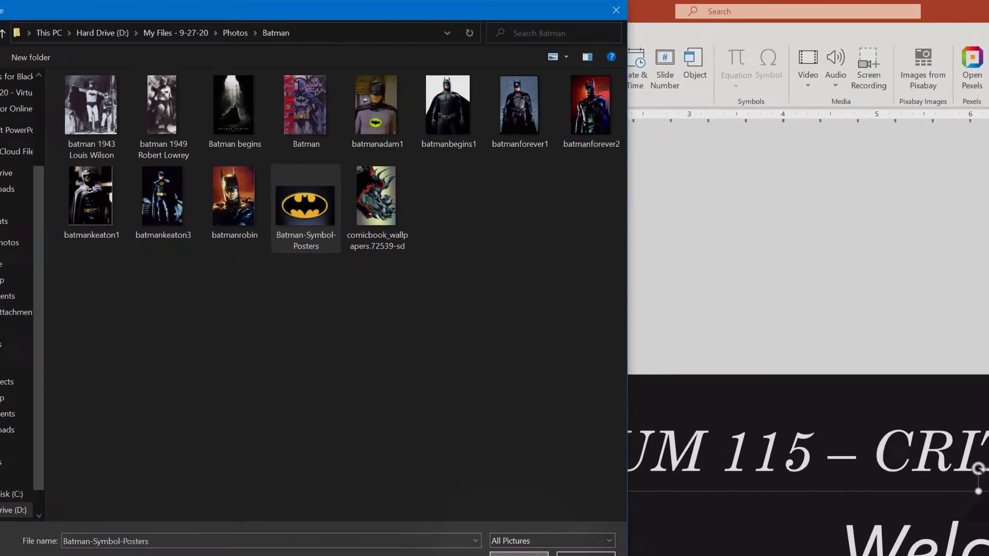
pyautogui.press('Return')
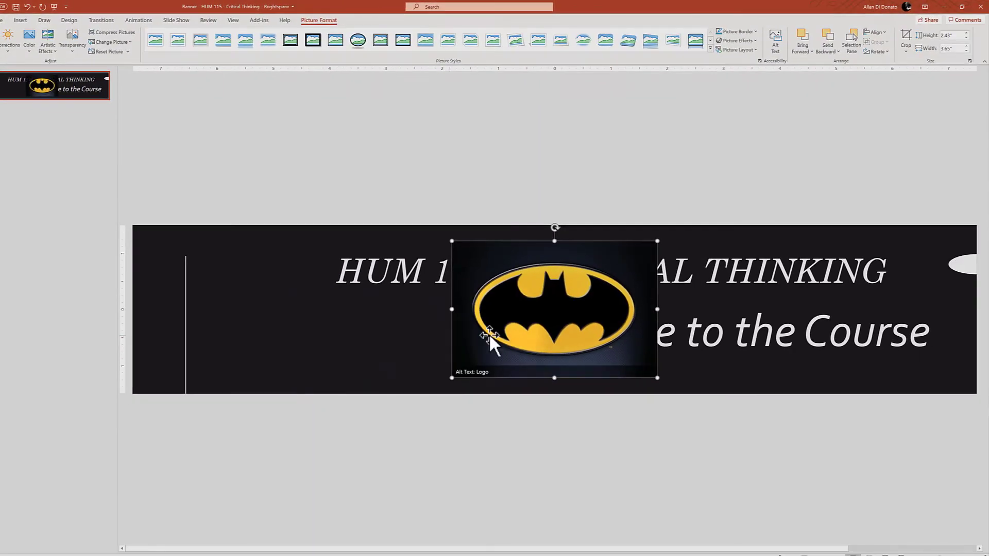
# - Place the Batman picture at the left edge at full banner height, shifting the title right
pyautogui.moveTo(489, 335); pyautogui.dragTo(194, 316)
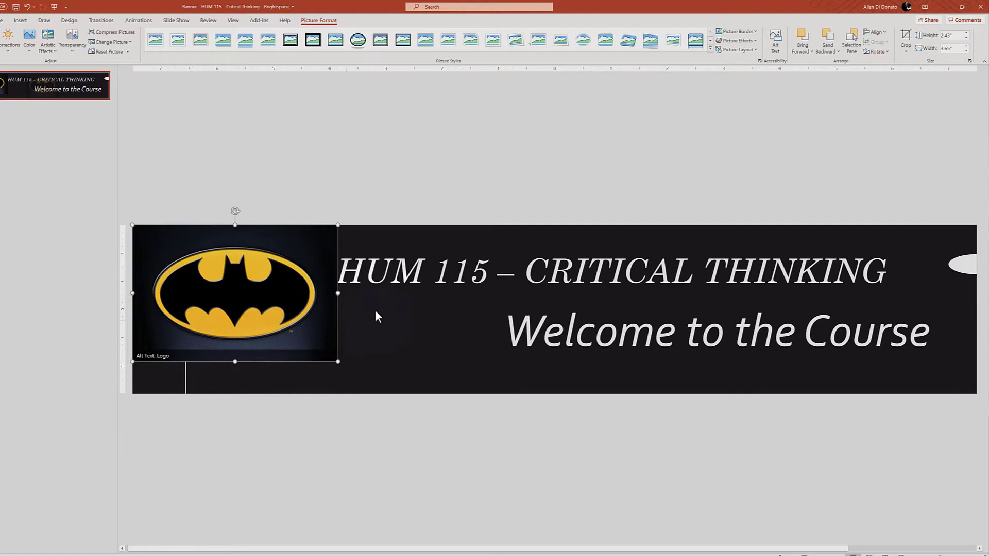
pyautogui.click(487, 272)
pyautogui.moveTo(437, 251); pyautogui.dragTo(527, 274)
pyautogui.click(314, 360)
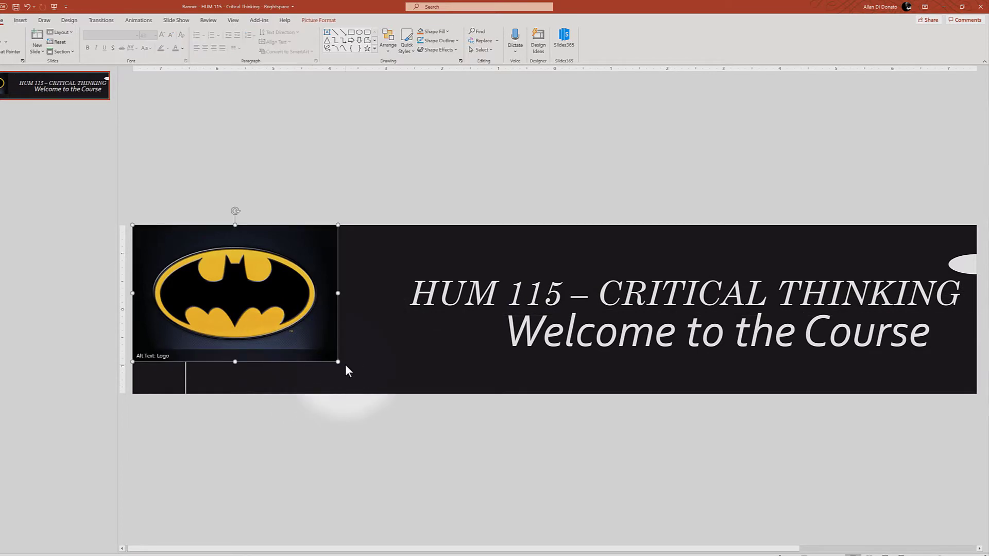
pyautogui.moveTo(338, 362); pyautogui.dragTo(378, 394)
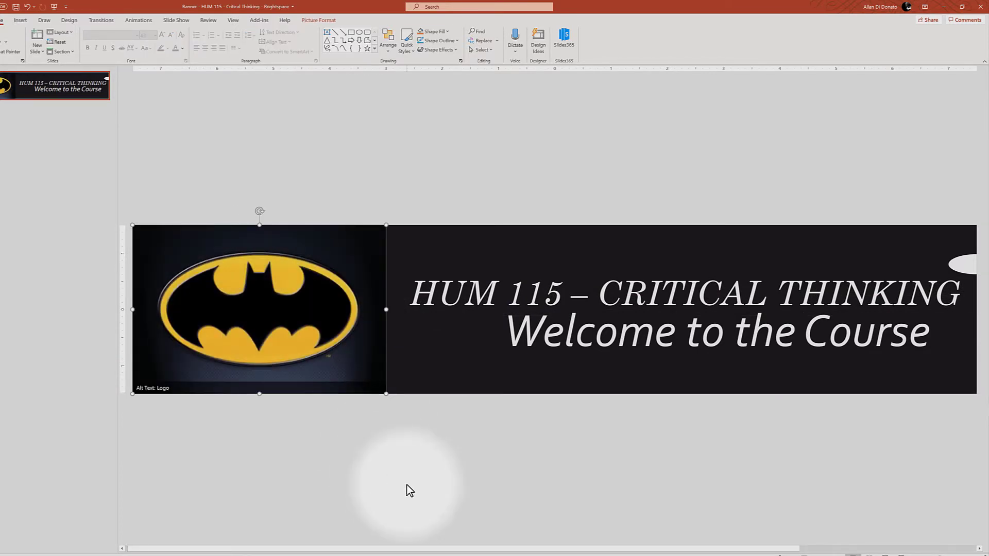
pyautogui.click(453, 489)
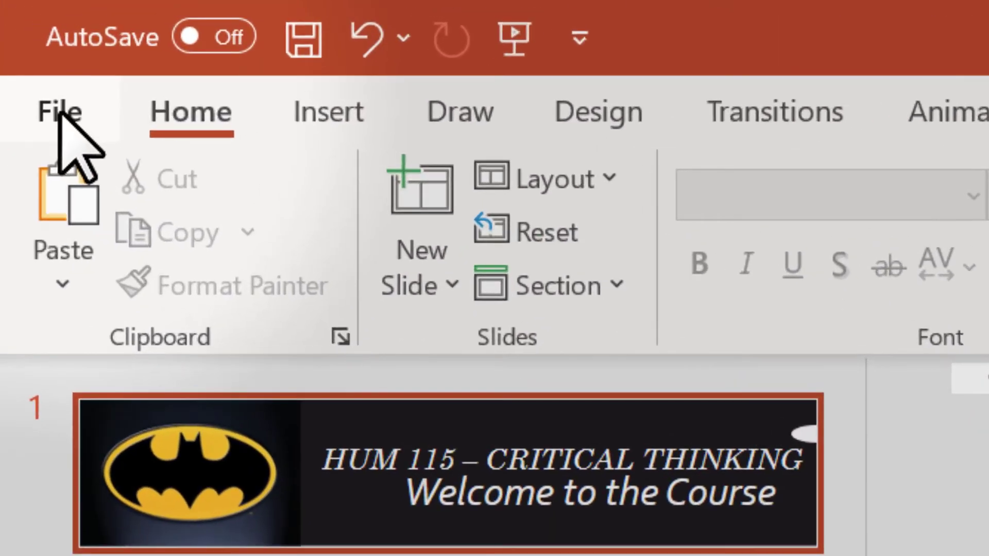
# - Export just this slide as JPEG, replacing 'Banner - HUM 115 - Critical Thinking - Brightspace.jpg'
pyautogui.click(1, 20)
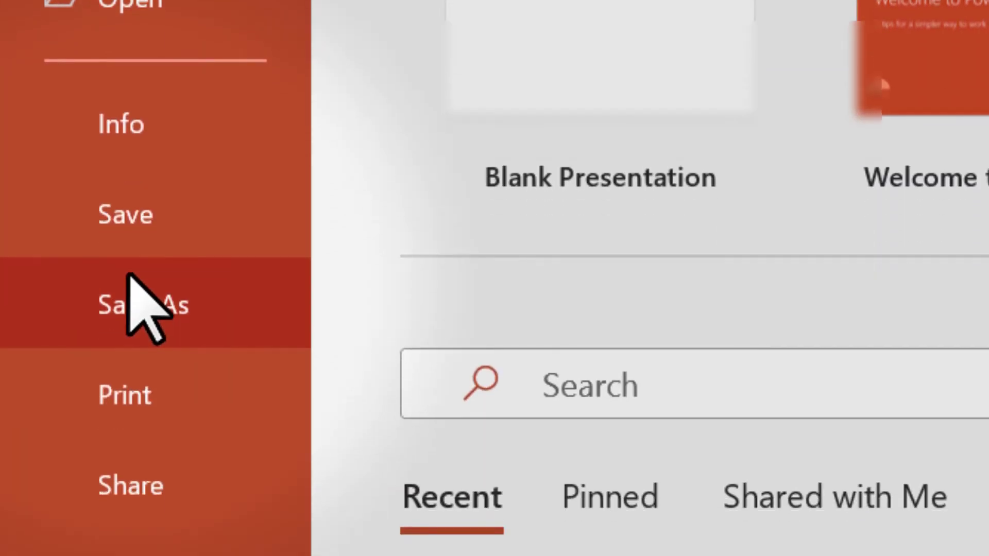
pyautogui.click(129, 276)
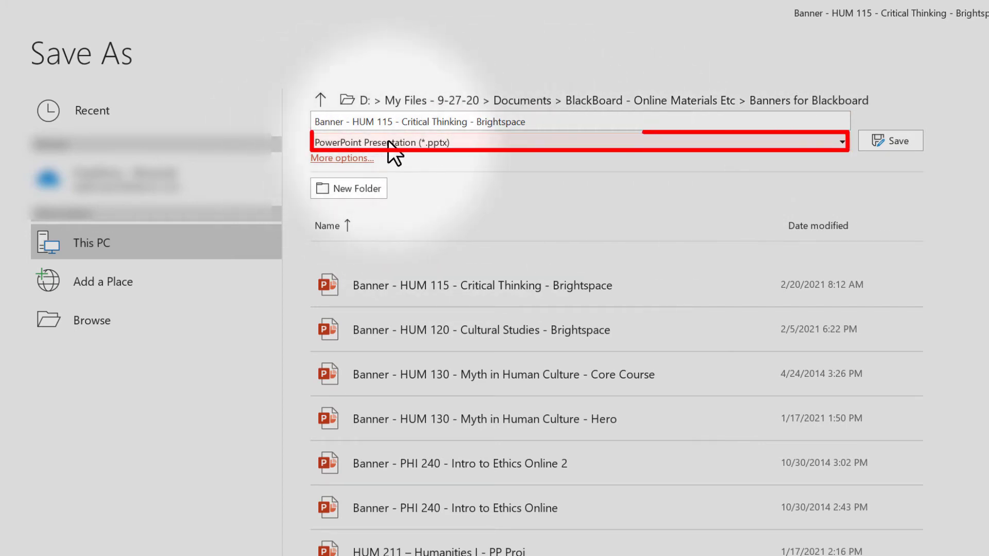
pyautogui.click(845, 146)
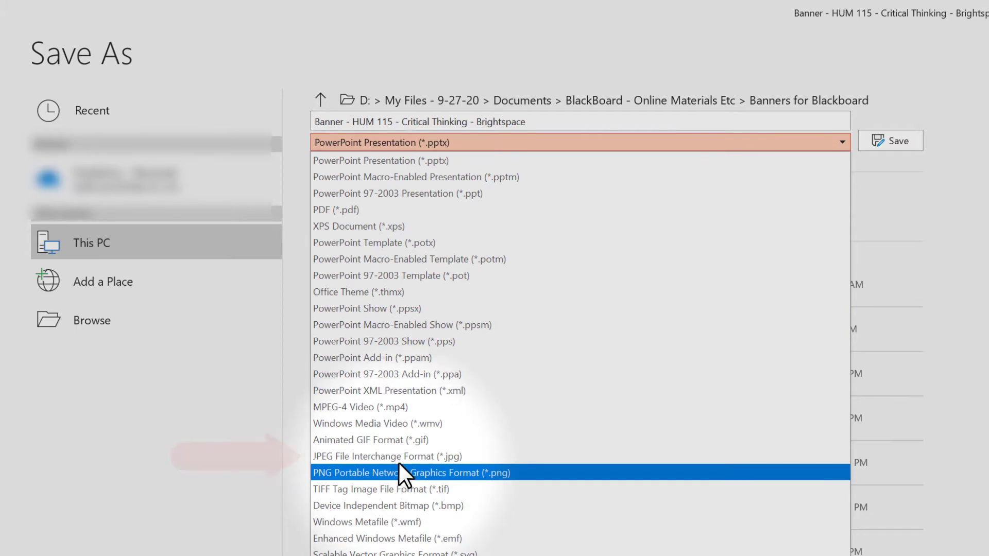
pyautogui.click(396, 456)
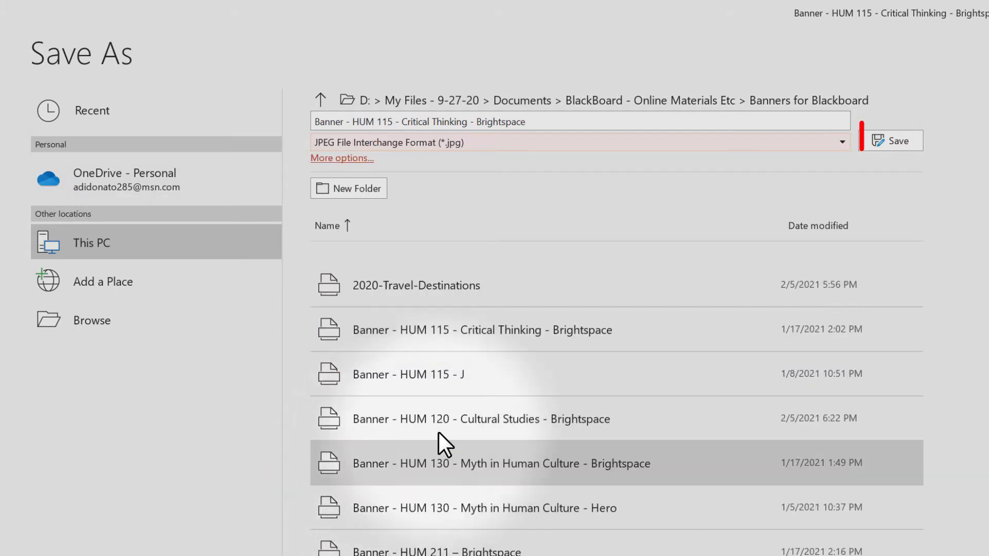
pyautogui.click(890, 141)
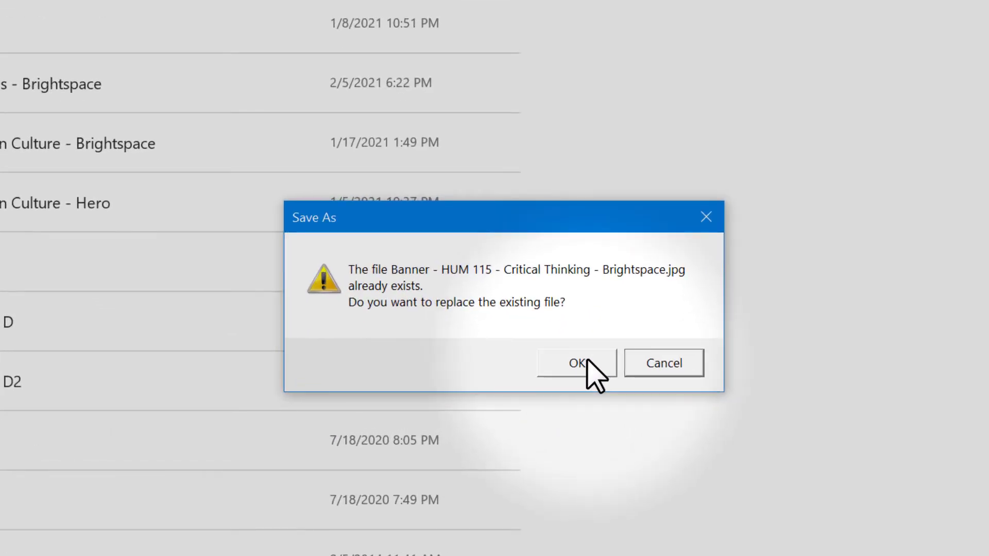
pyautogui.click(587, 361)
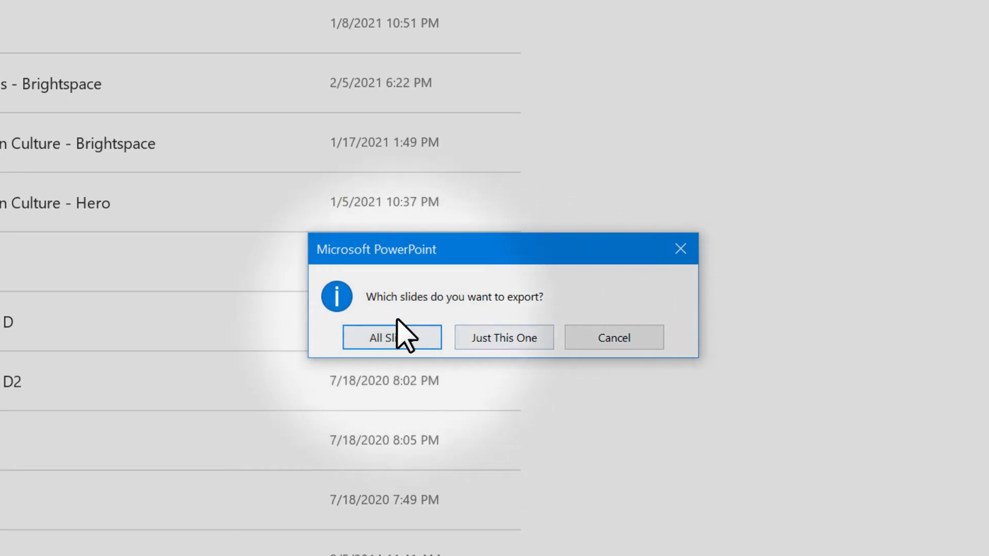
pyautogui.click(519, 336)
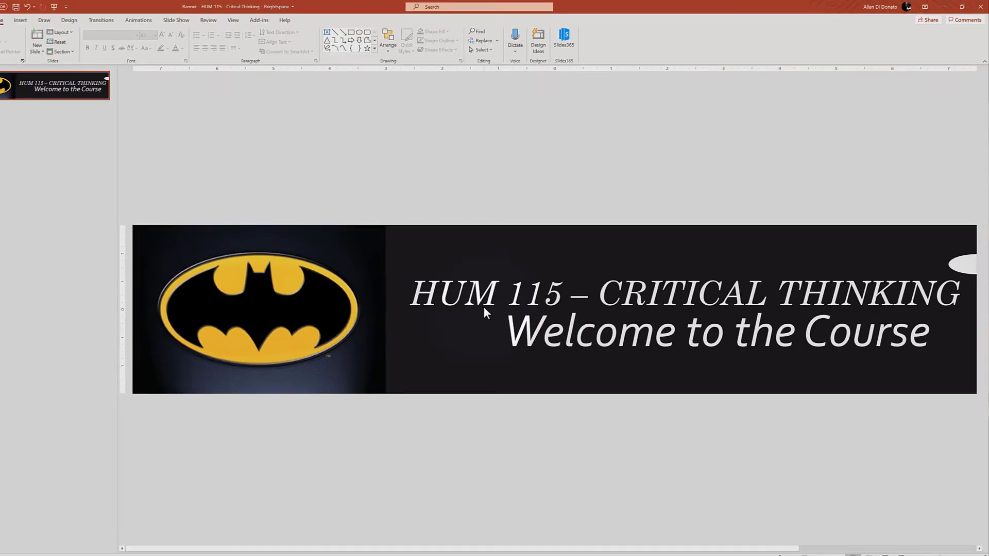
# - Upload the exported HUM 115 Critical Thinking Batman JPEG as the Brightspace course banner
pyautogui.click(943, 11)
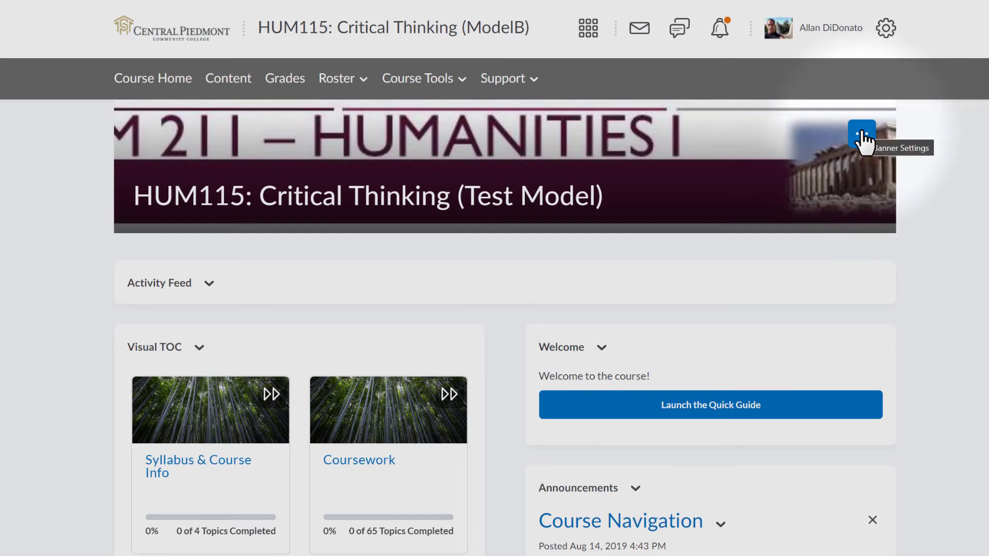
pyautogui.click(862, 135)
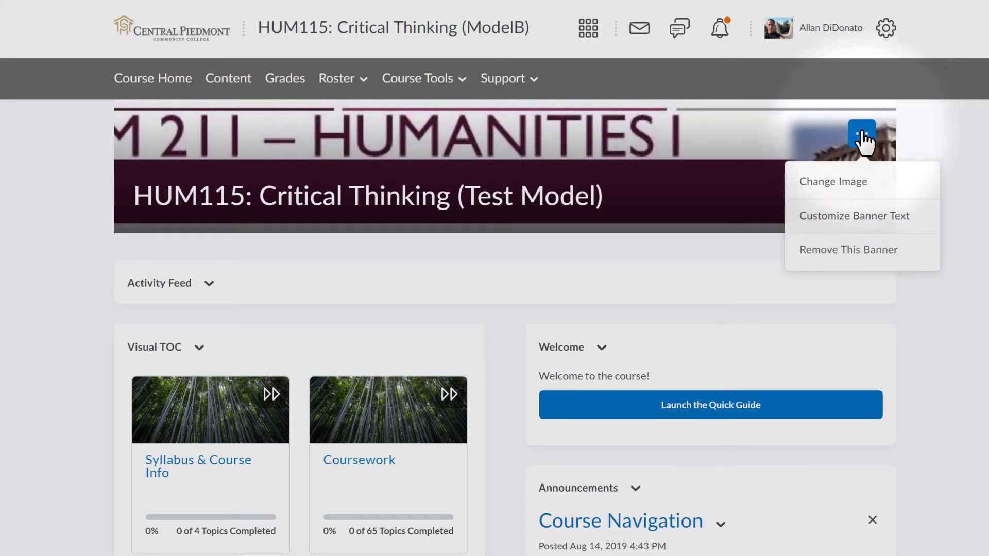
pyautogui.click(856, 180)
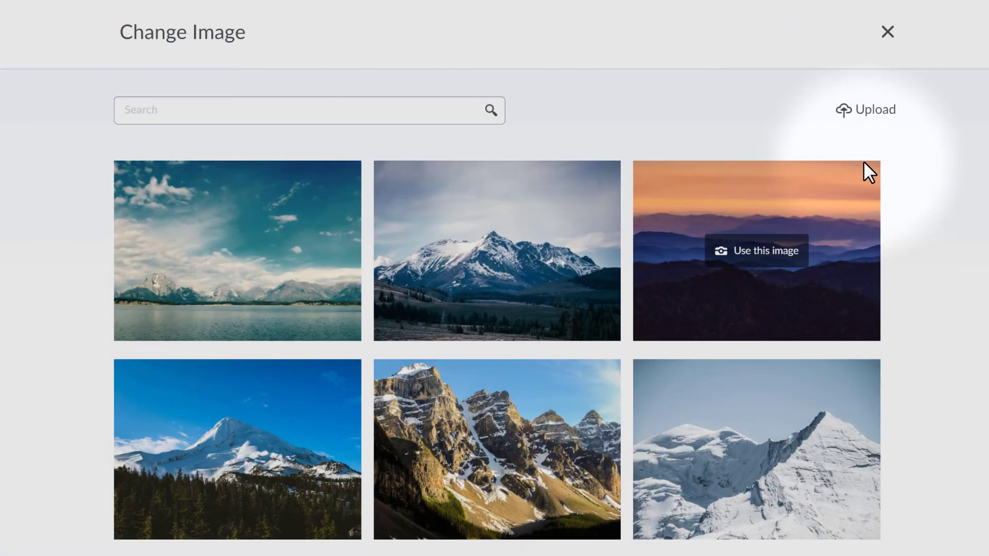
pyautogui.click(874, 109)
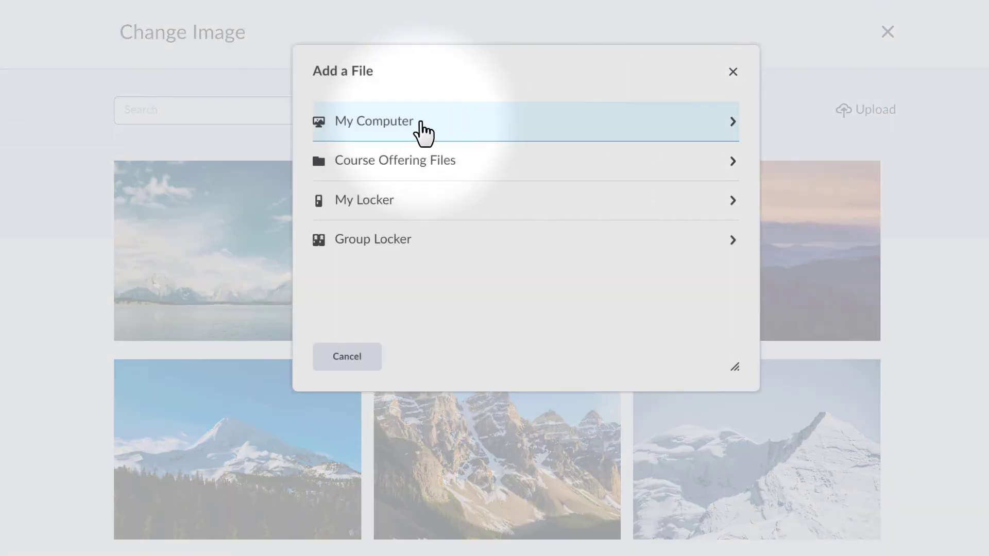
pyautogui.click(394, 133)
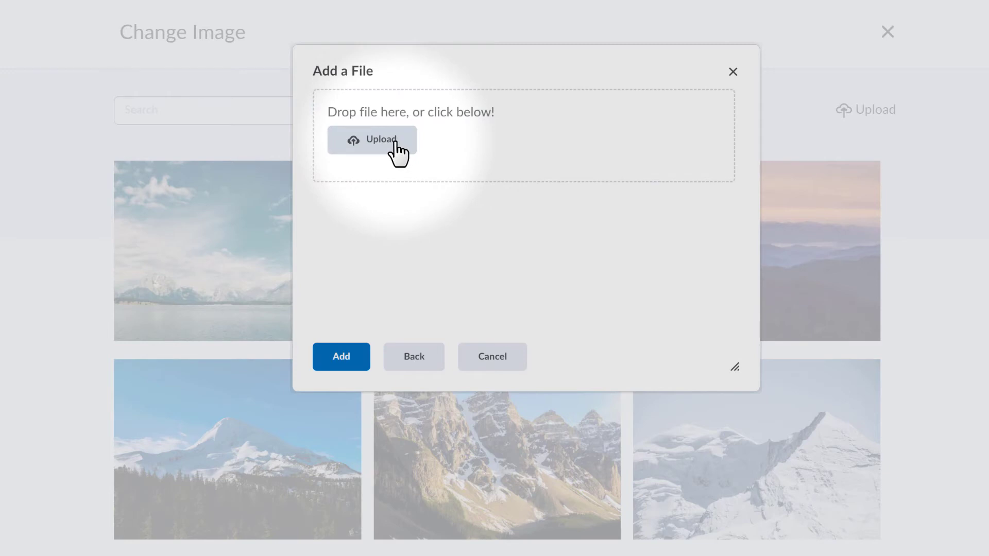
pyautogui.click(395, 144)
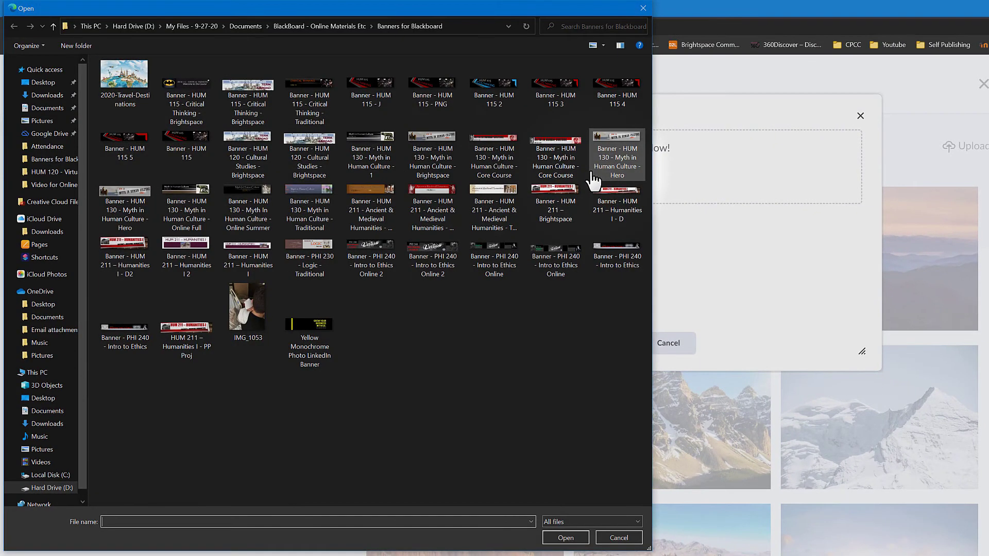
pyautogui.click(188, 88)
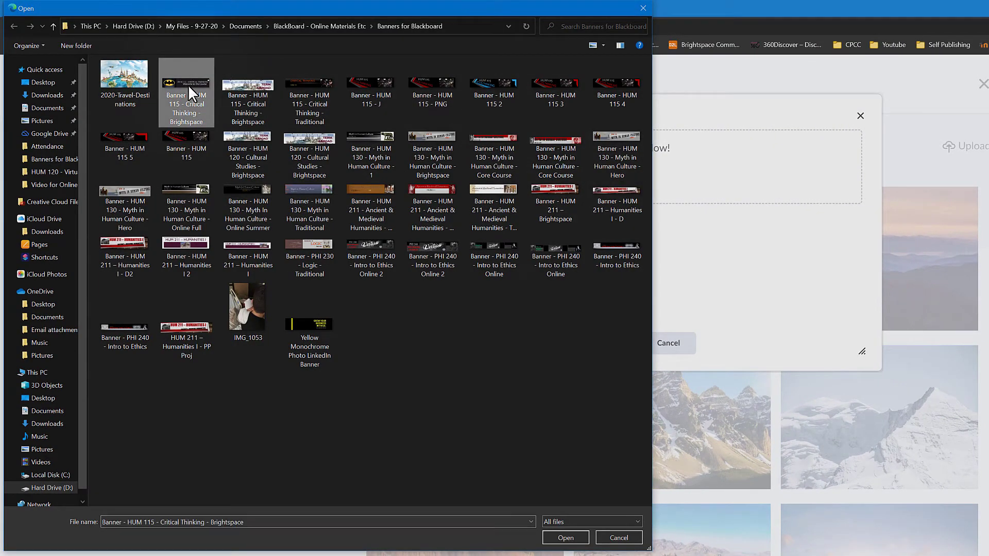
pyautogui.click(561, 531)
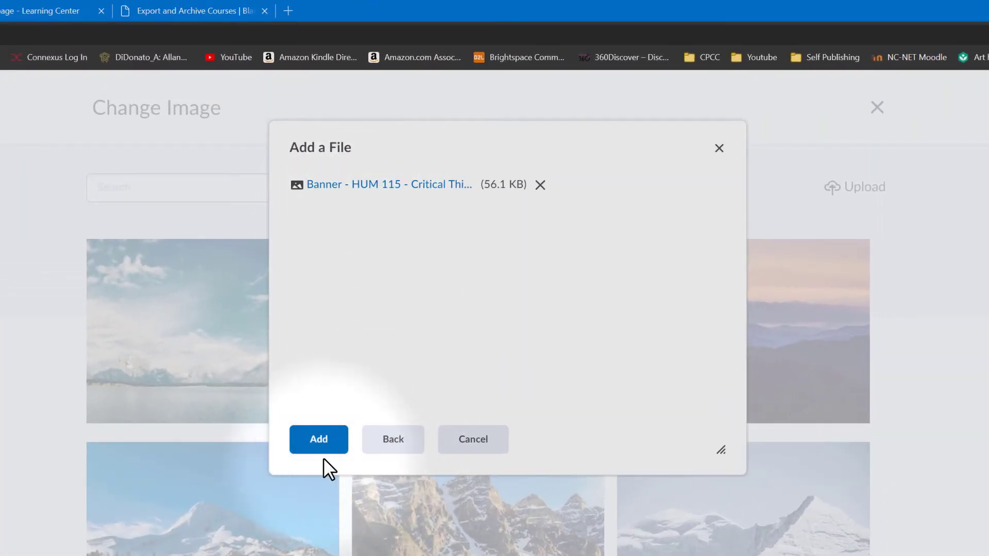
pyautogui.click(316, 450)
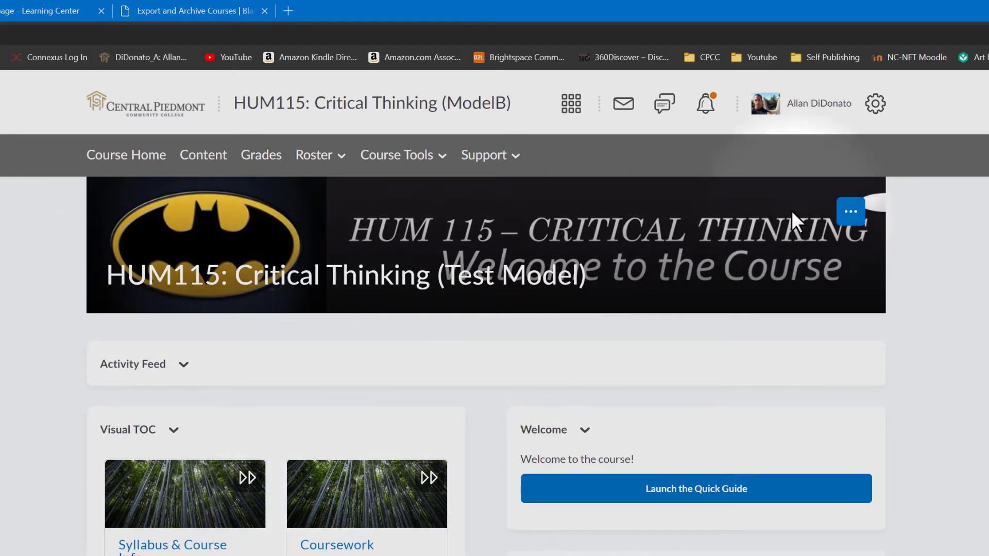
# - Review the course banner's menu (Change Image, Customize Banner Text, Remove This Banner) without choosing anything
pyautogui.click(851, 214)
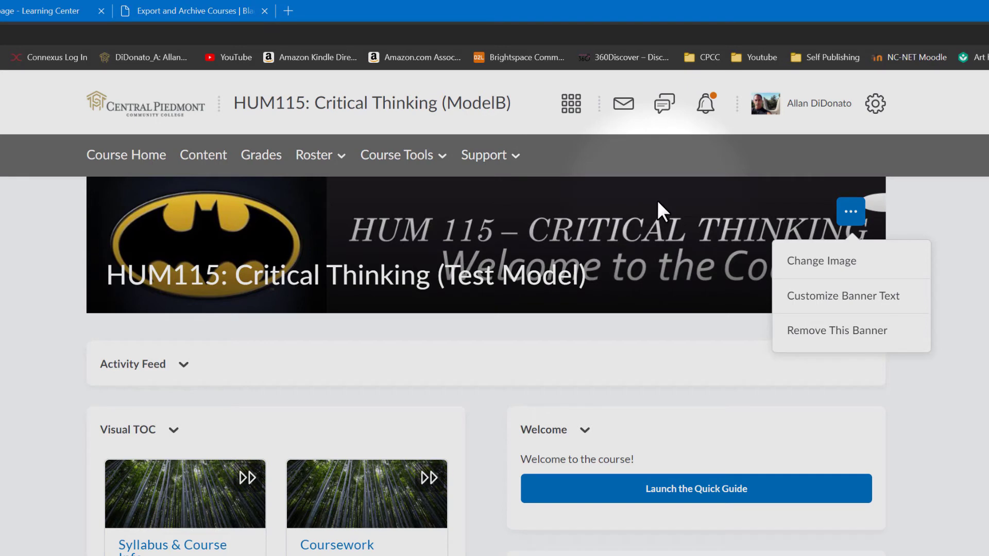
pyautogui.click(850, 211)
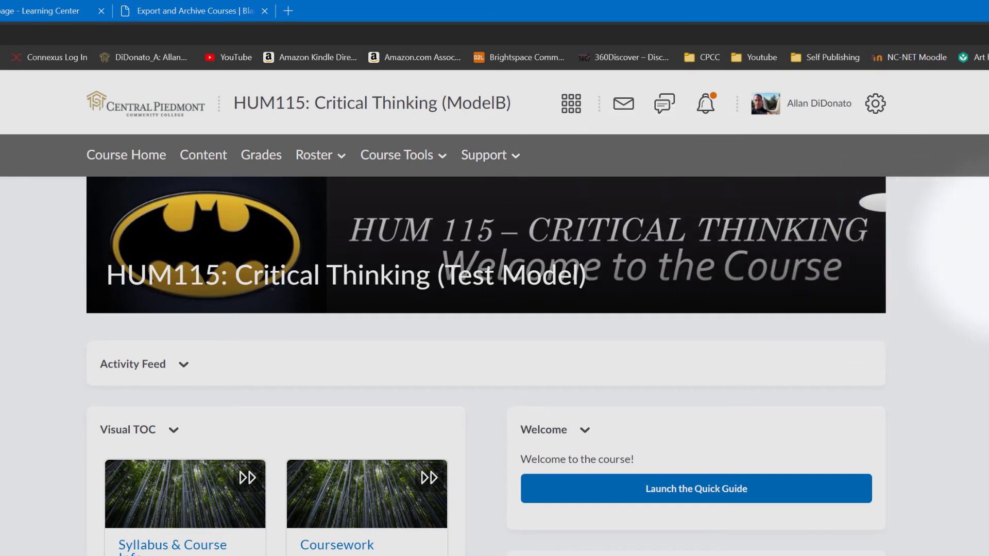
pyautogui.click(851, 211)
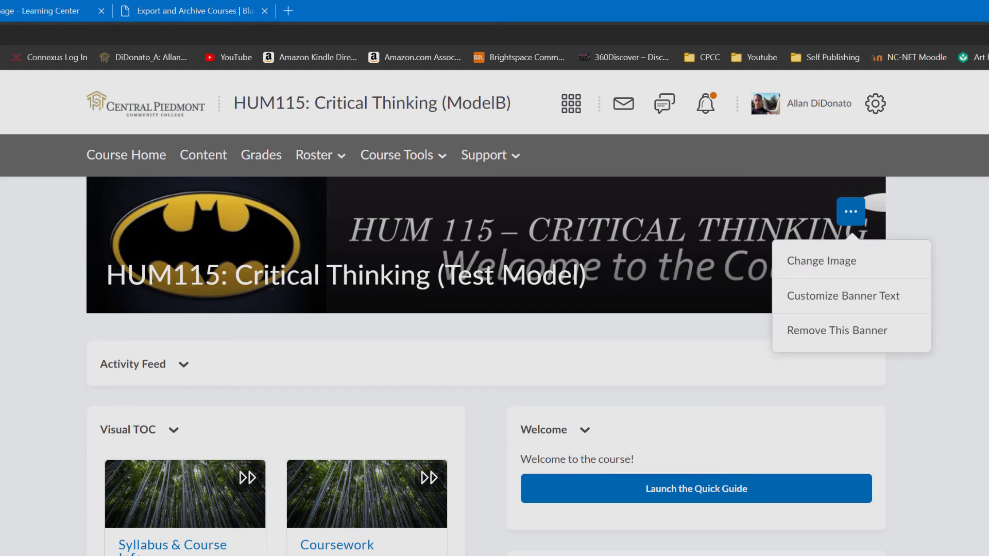
pyautogui.press('Escape')
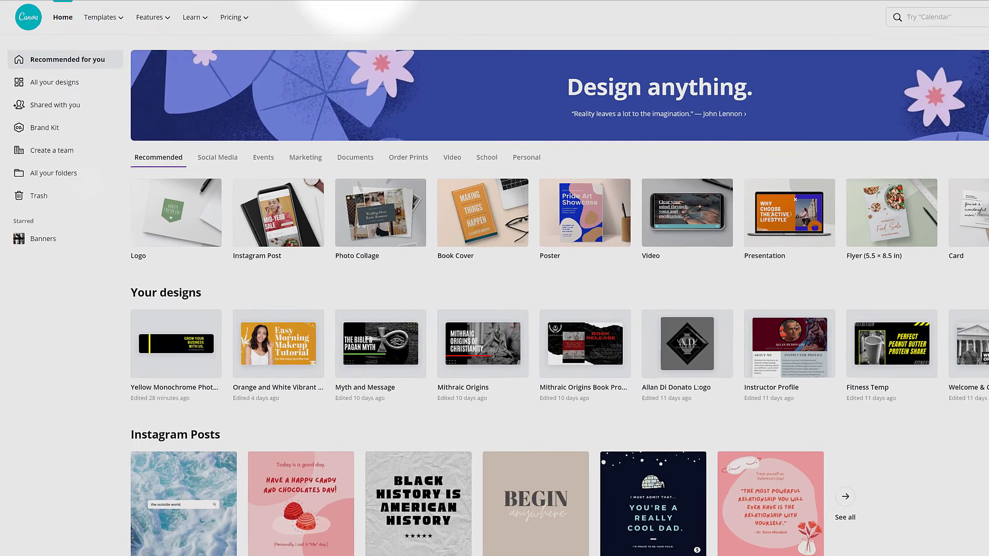
# - Start a new design from the black-and-yellow 'Grow your business with us' LinkedIn Banner template
pyautogui.moveTo(101, 15)
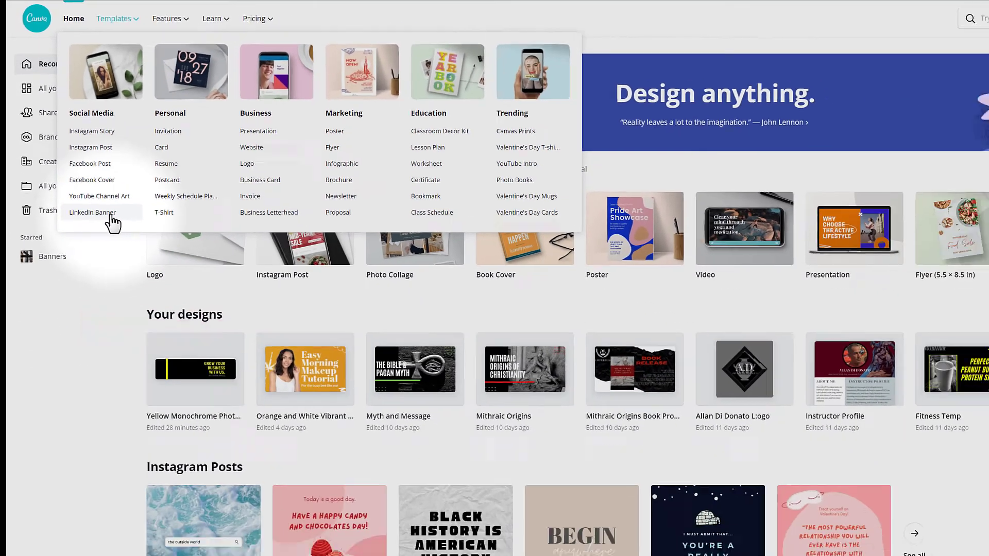
pyautogui.click(159, 337)
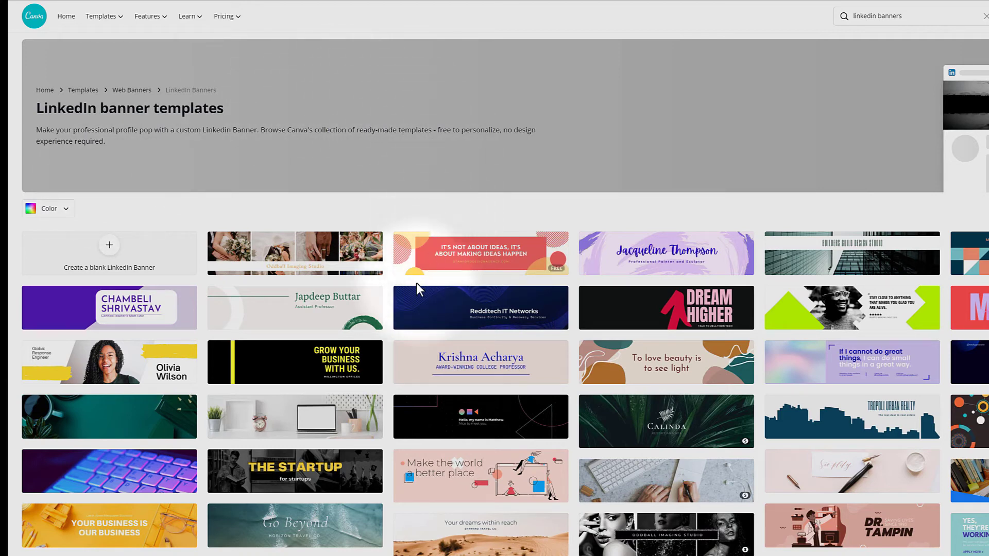
pyautogui.click(292, 371)
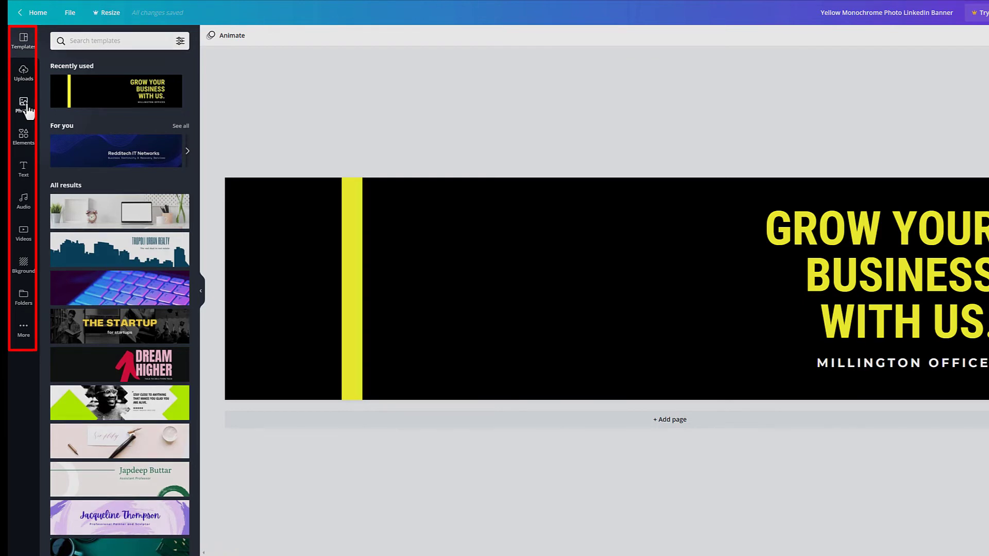
# - Browse the Photos, Elements and Text panels in the Canva editor
pyautogui.click(26, 106)
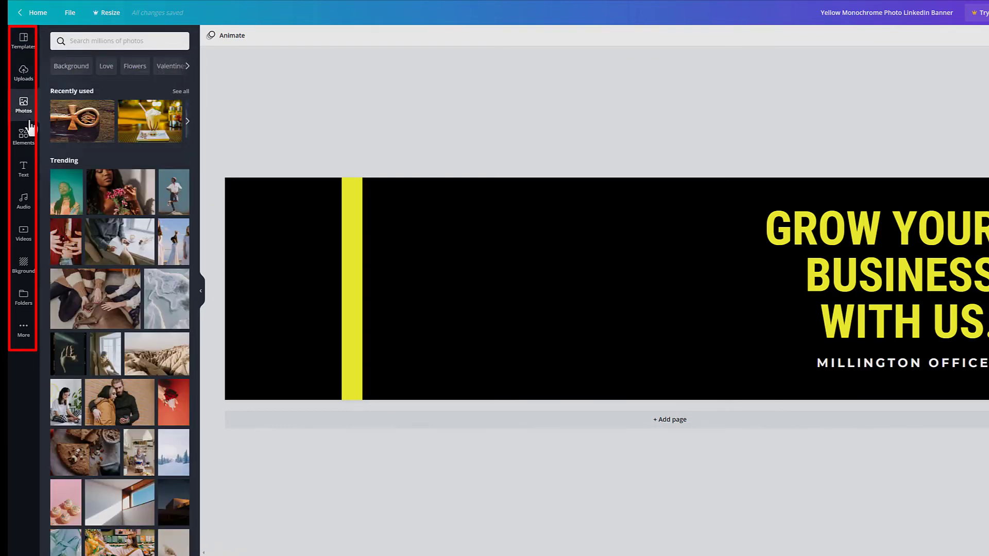
pyautogui.click(29, 138)
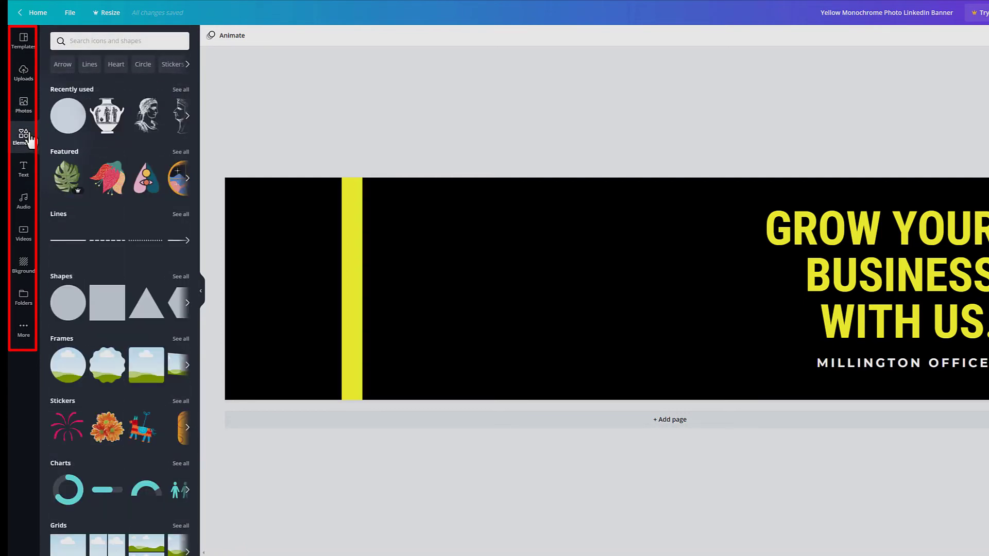
pyautogui.click(22, 177)
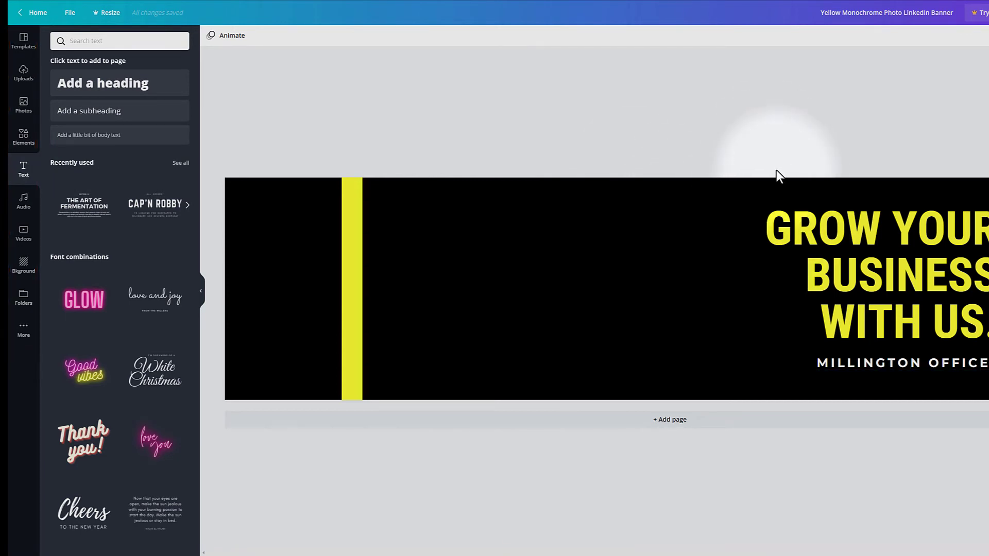
# - Turn the 'GROW YOUR BUSINESS WITH US.' heading red, then restore its yellow document colour
pyautogui.click(861, 239)
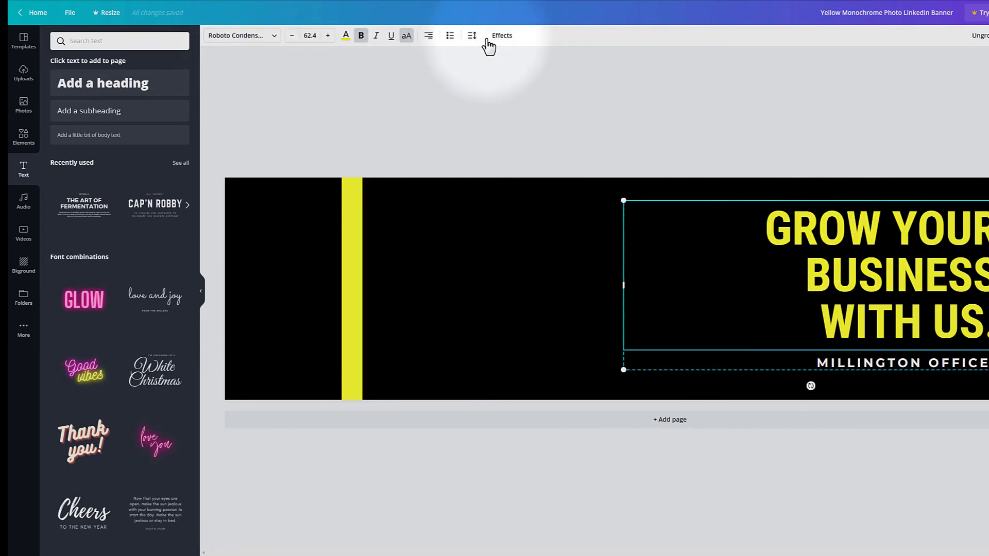
pyautogui.click(346, 40)
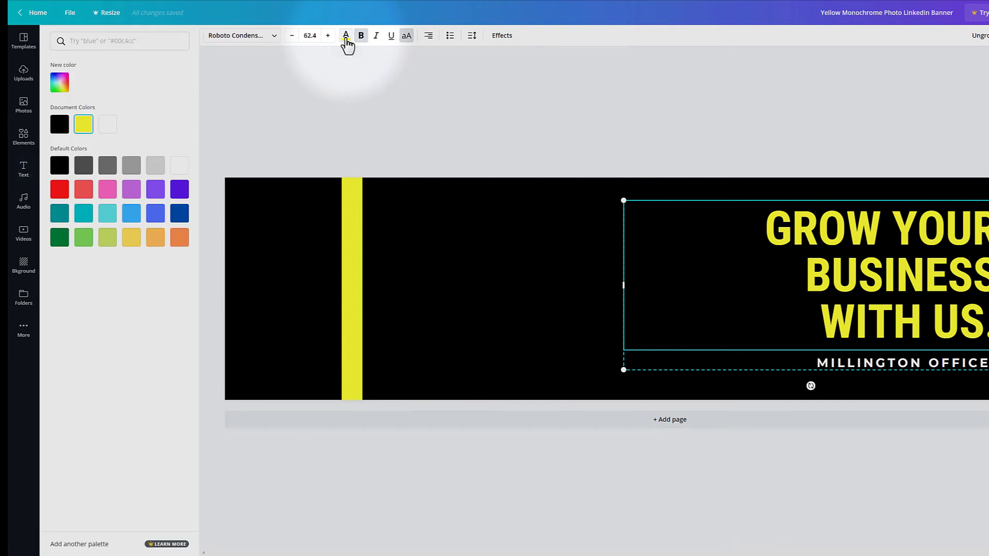
pyautogui.click(60, 189)
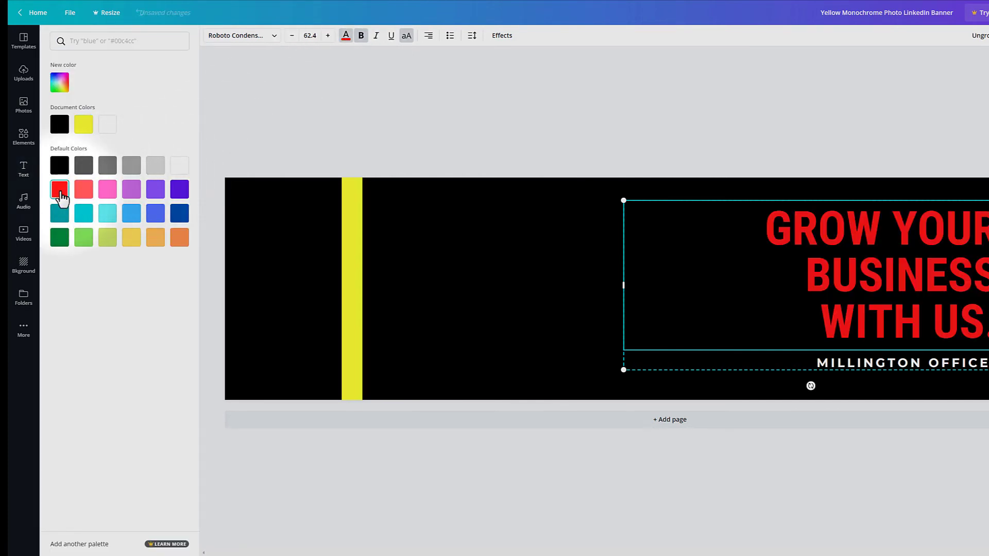
pyautogui.press('Escape')
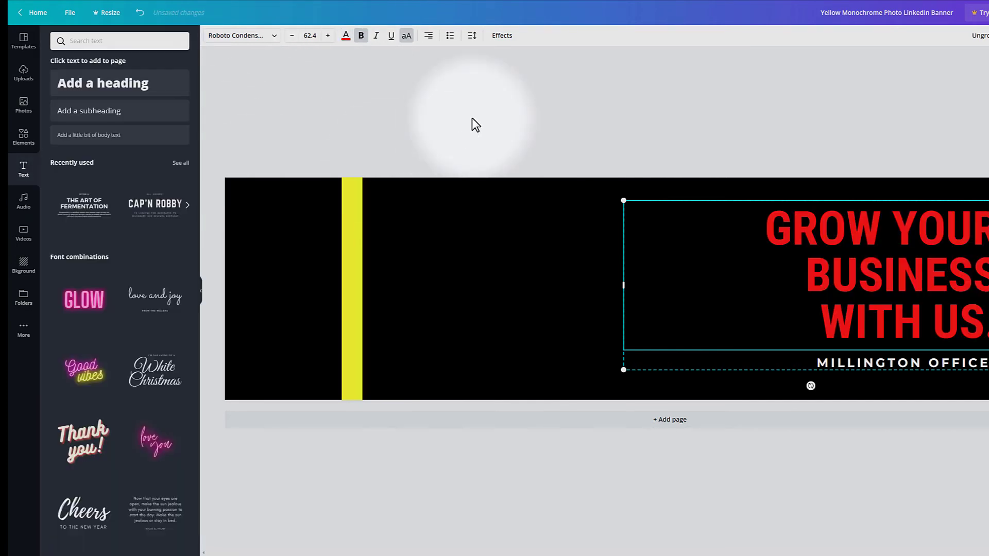
pyautogui.click(346, 37)
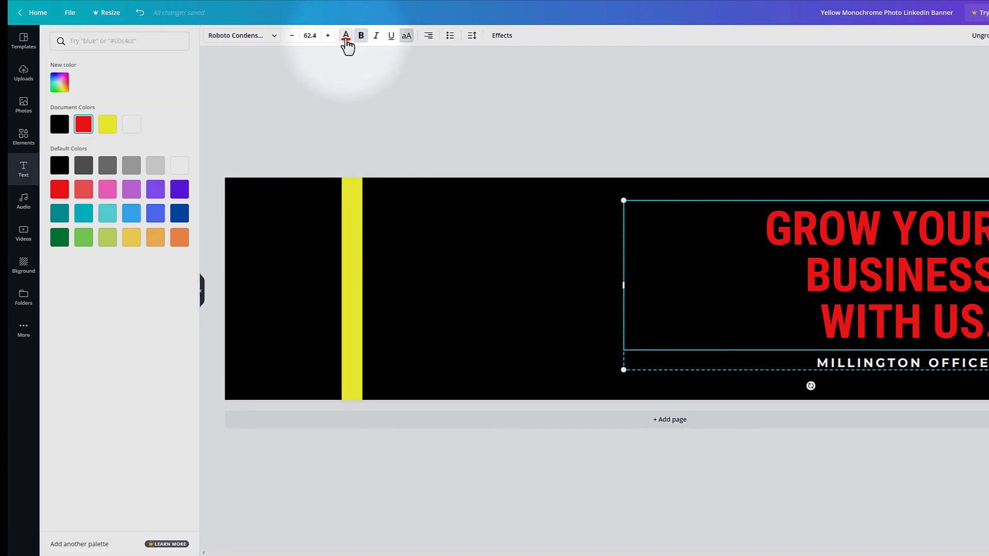
pyautogui.click(107, 124)
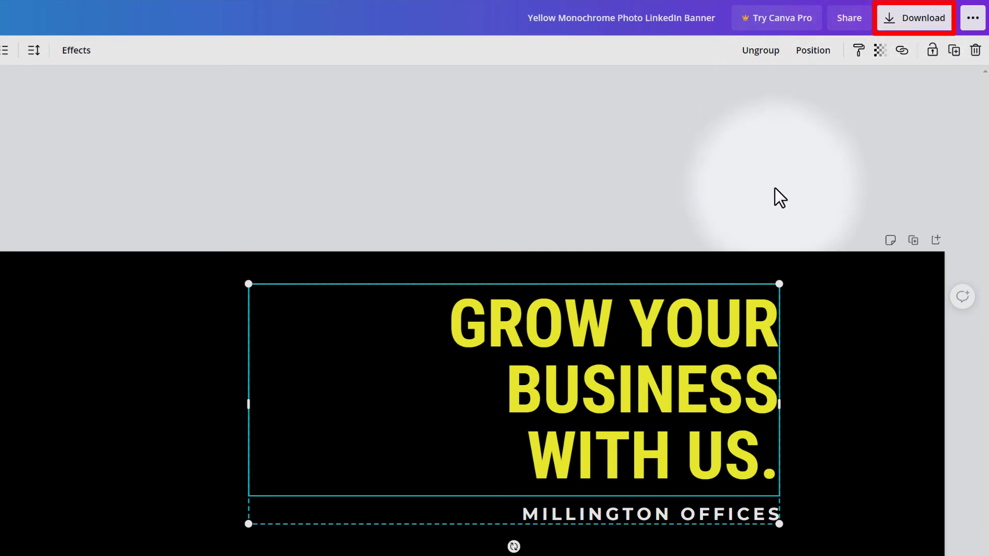
# - Download the LinkedIn banner as a 1584 × 396 px PNG file
pyautogui.click(918, 24)
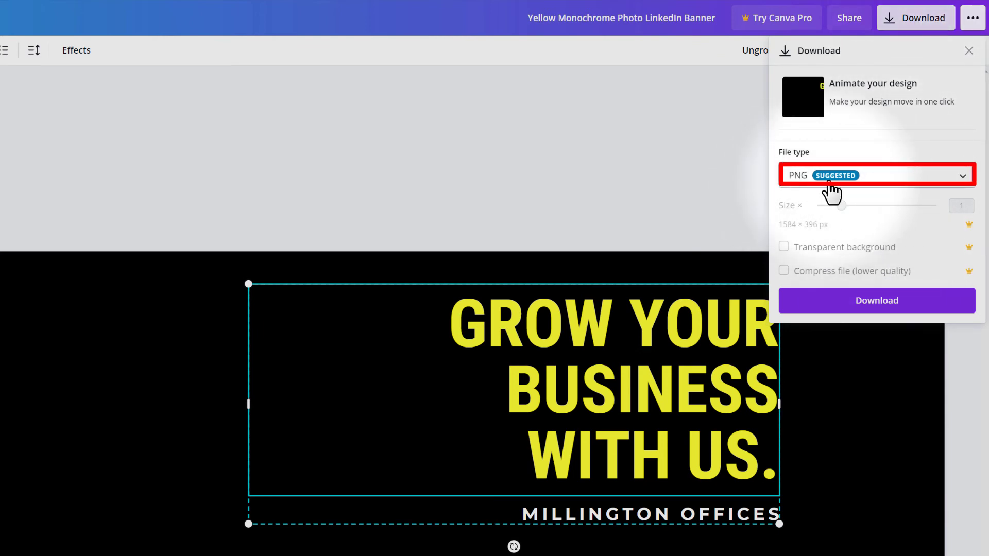
pyautogui.click(963, 177)
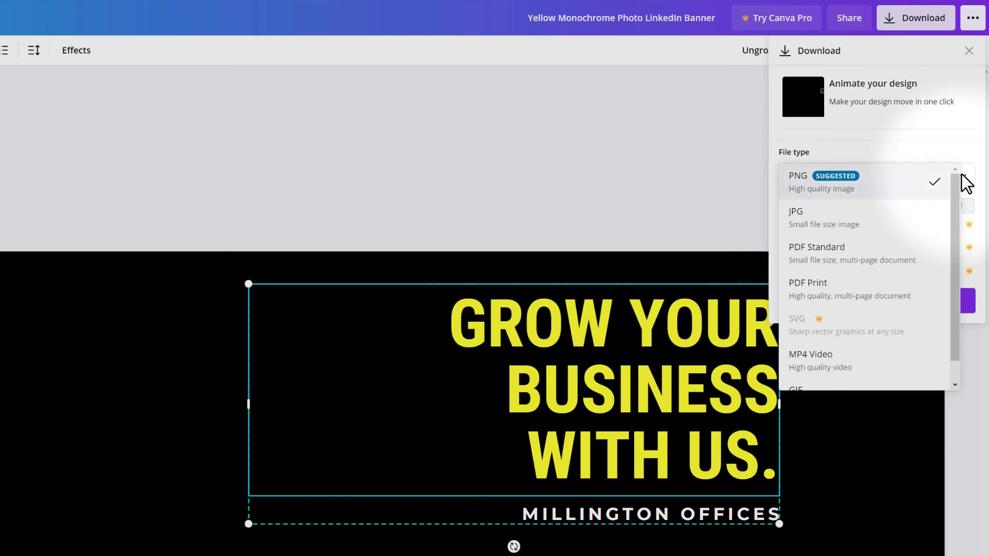
pyautogui.click(865, 146)
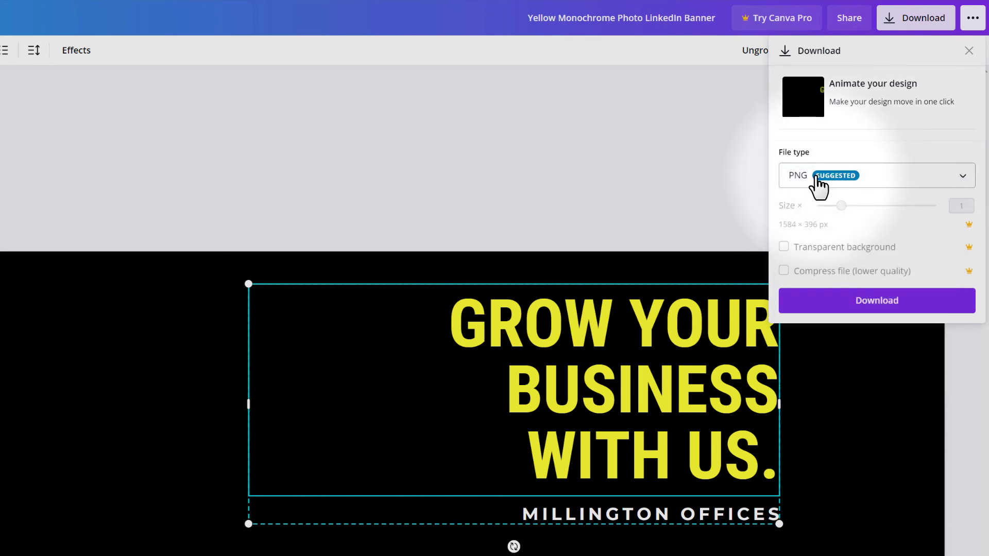
pyautogui.click(888, 308)
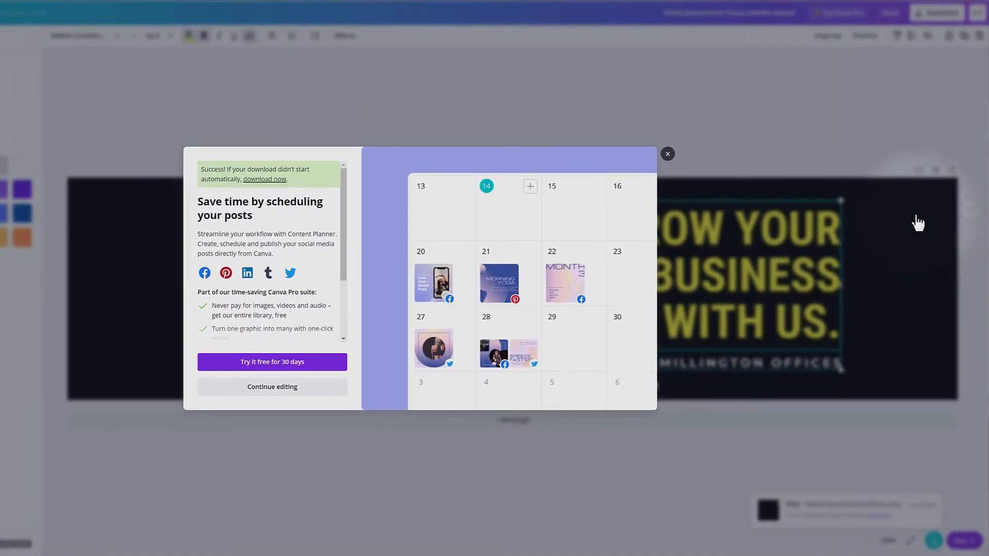
pyautogui.click(103, 116)
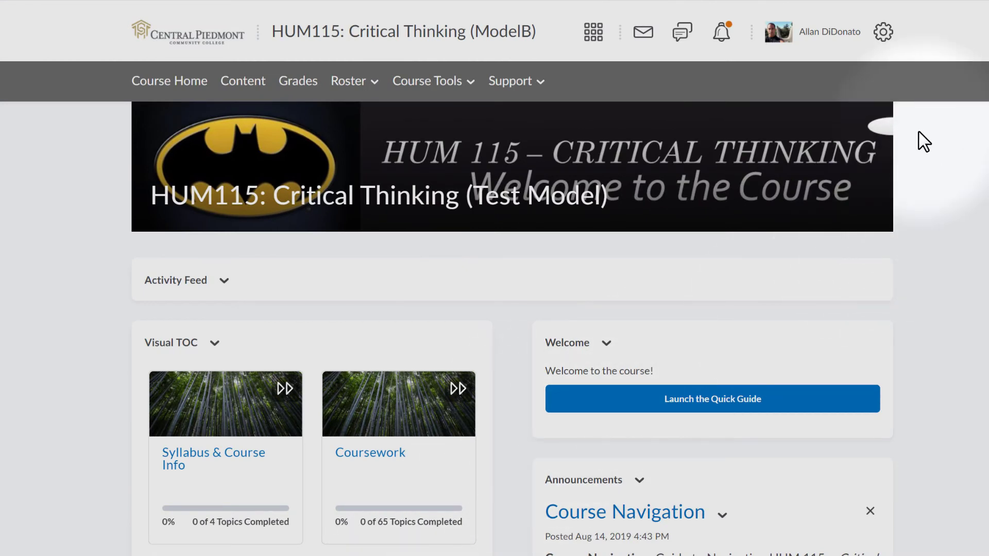
# - Upload the Yellow Monochrome LinkedIn banner PNG from the computer as the new course banner image
pyautogui.moveTo(873, 146)
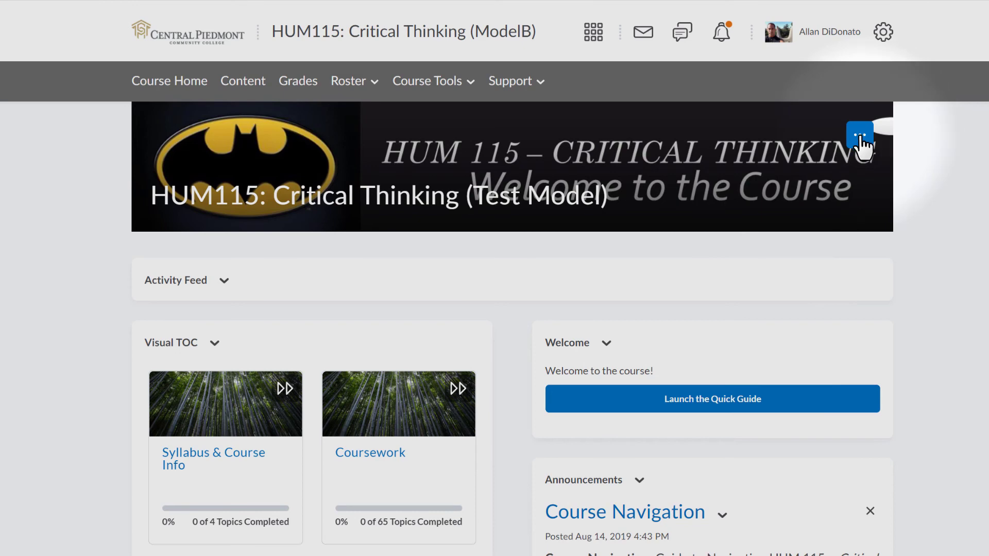
pyautogui.click(860, 138)
pyautogui.click(845, 186)
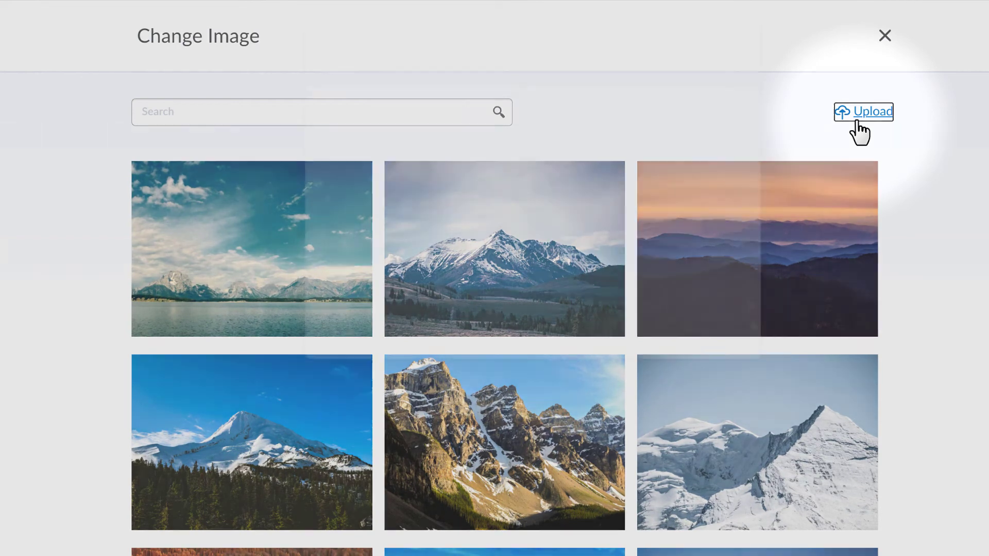
pyautogui.click(860, 109)
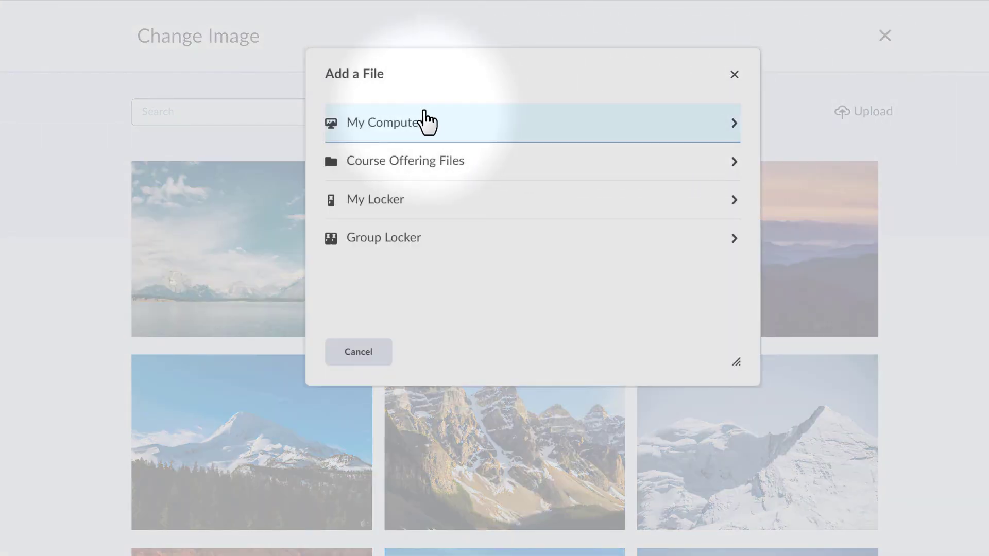
pyautogui.click(422, 122)
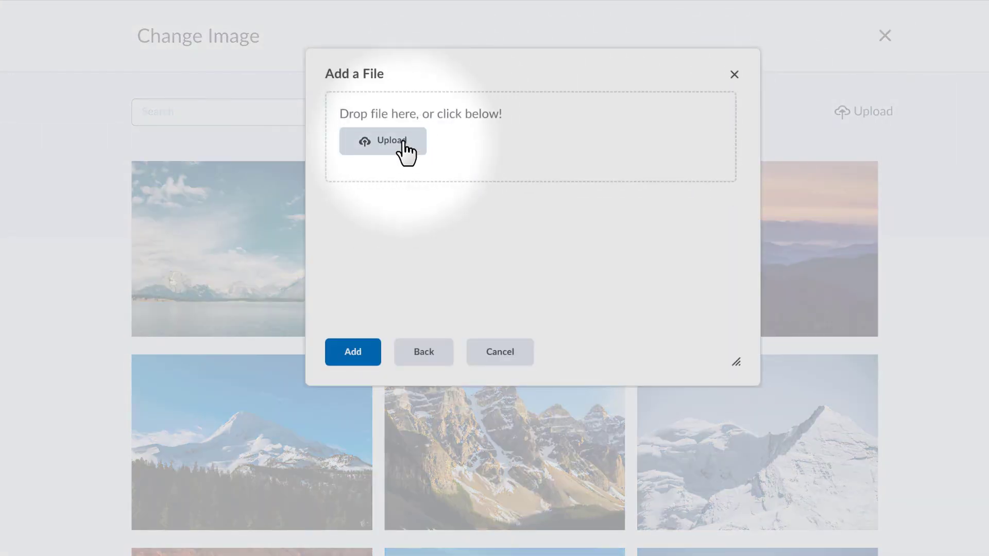
pyautogui.click(403, 145)
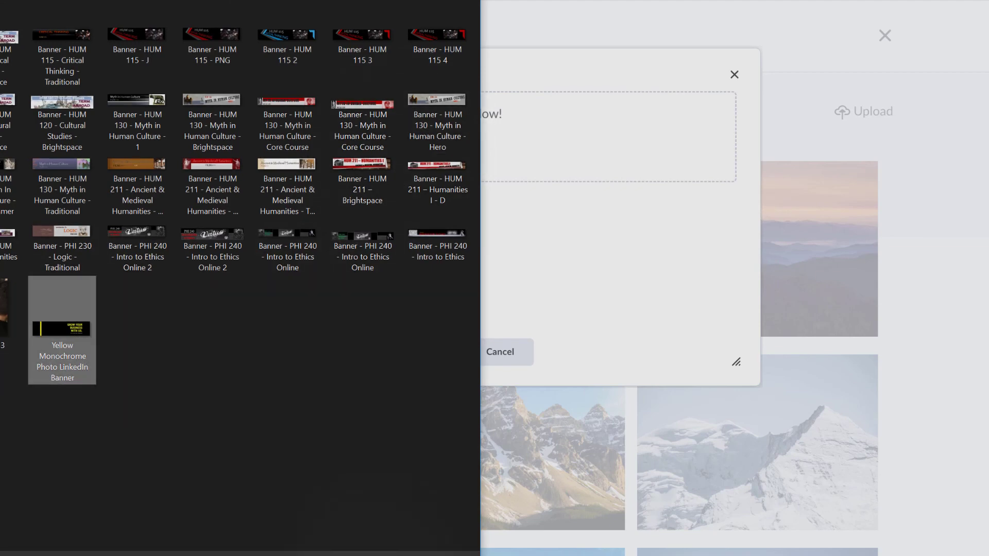
pyautogui.press('Return')
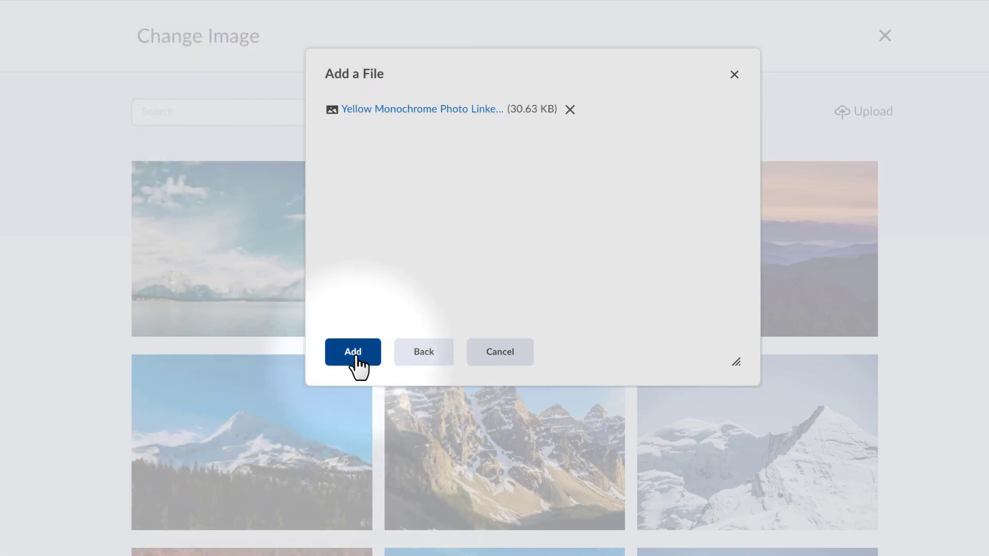
pyautogui.click(354, 356)
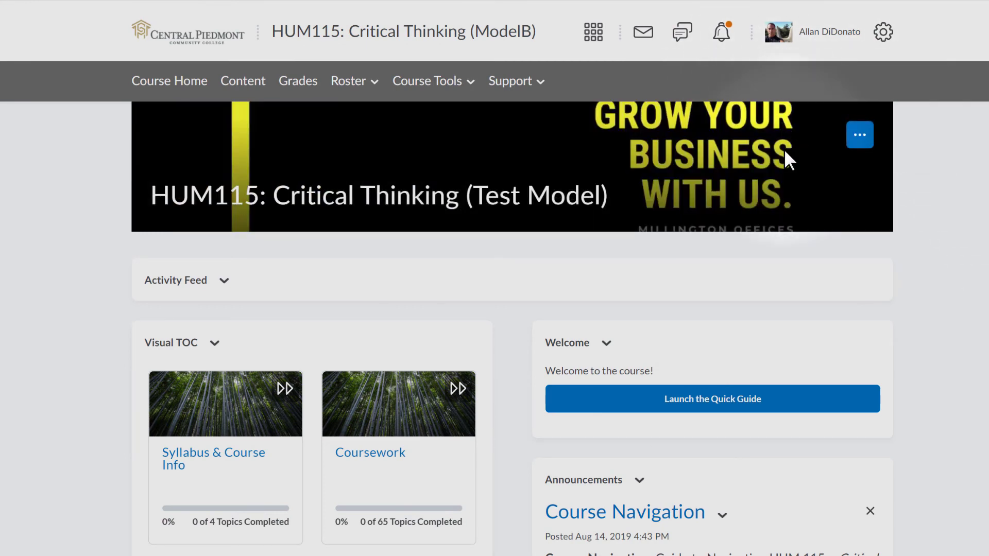
pyautogui.click(814, 270)
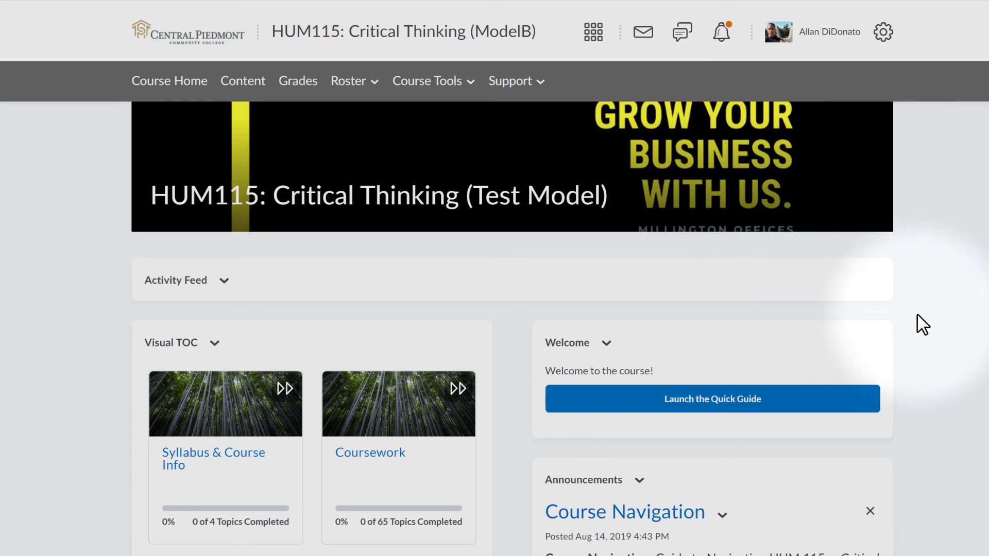